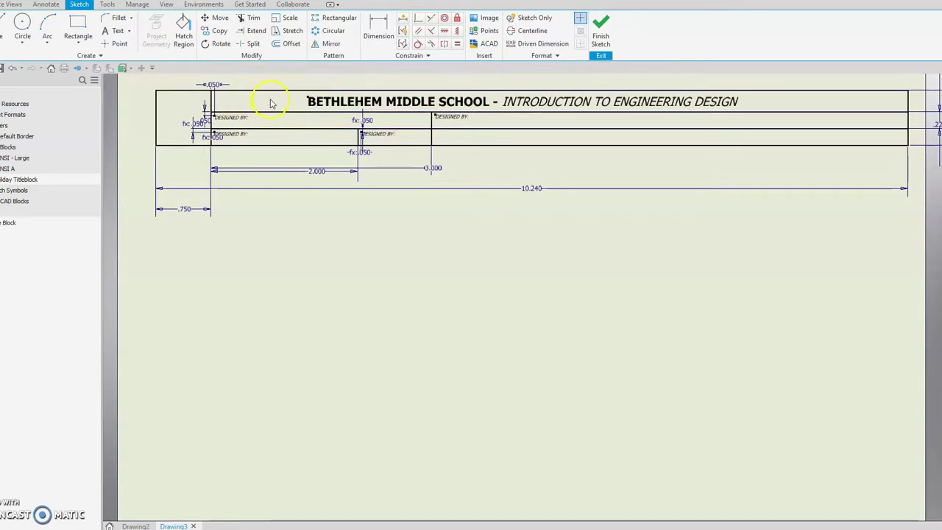
- Copy the DESIGNED BY: label below the title block's heading and place the pasted copy beside the original in the same cell
scroll(284, 85, "up", 3)
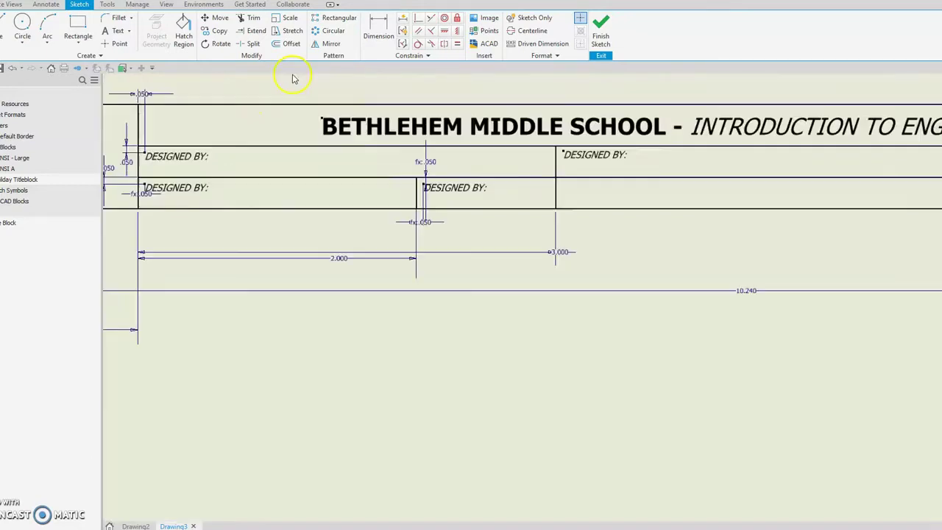
left_click(171, 159)
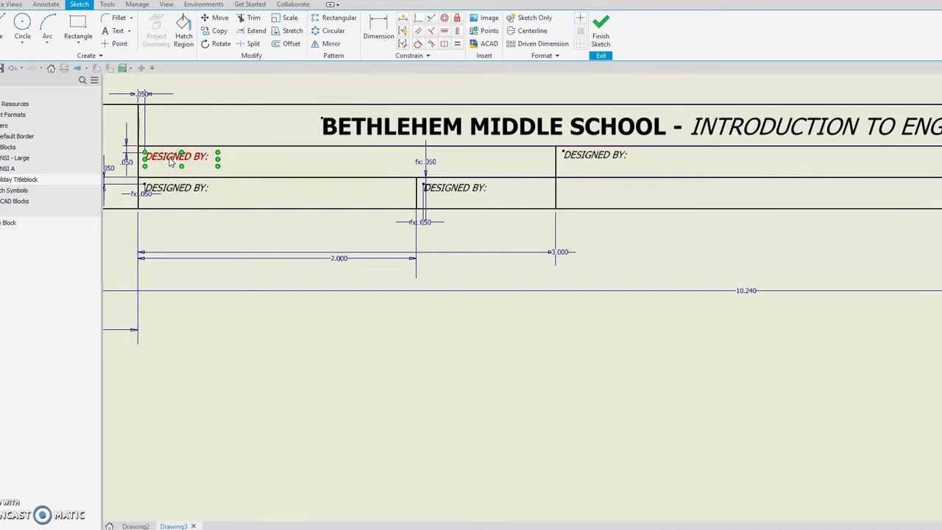
left_click(191, 127)
type("DESIGNED BY:")
left_click(182, 138)
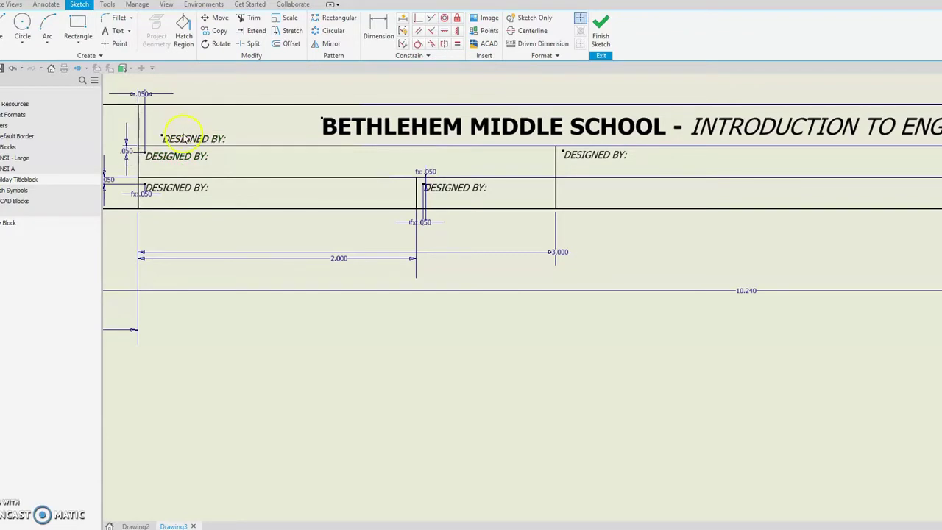
mouse_move(184, 144)
left_mouse_down()
mouse_move(243, 143)
mouse_move(255, 157)
mouse_move(246, 167)
left_mouse_up()
left_click(242, 181)
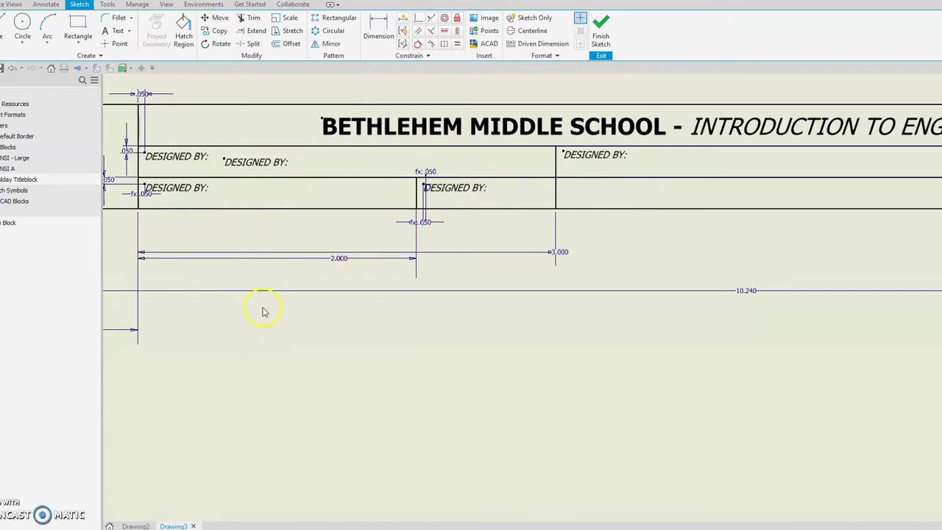
- Copy the original DESIGNED BY: label again and paste three more copies into the title block
left_click(179, 156)
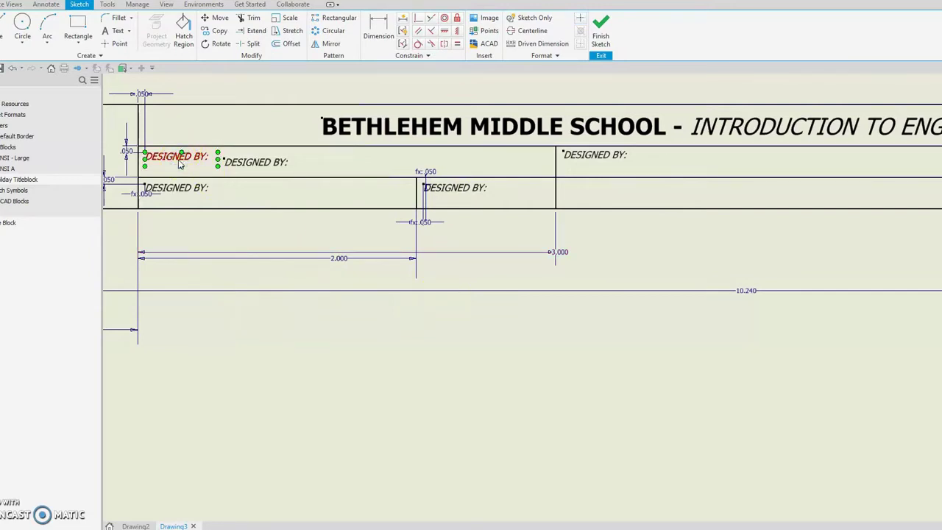
left_click(256, 379)
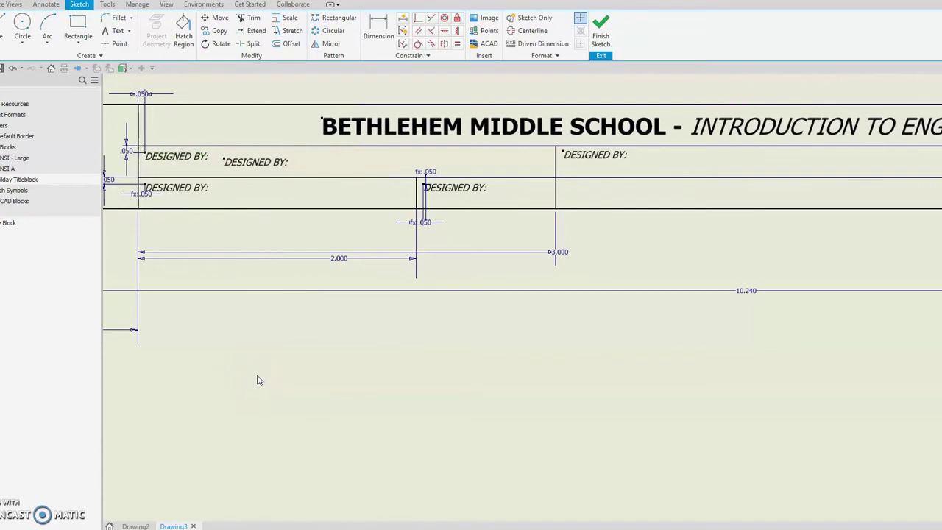
type("DESIGNED BY:")
type("DESIGNED BY:")
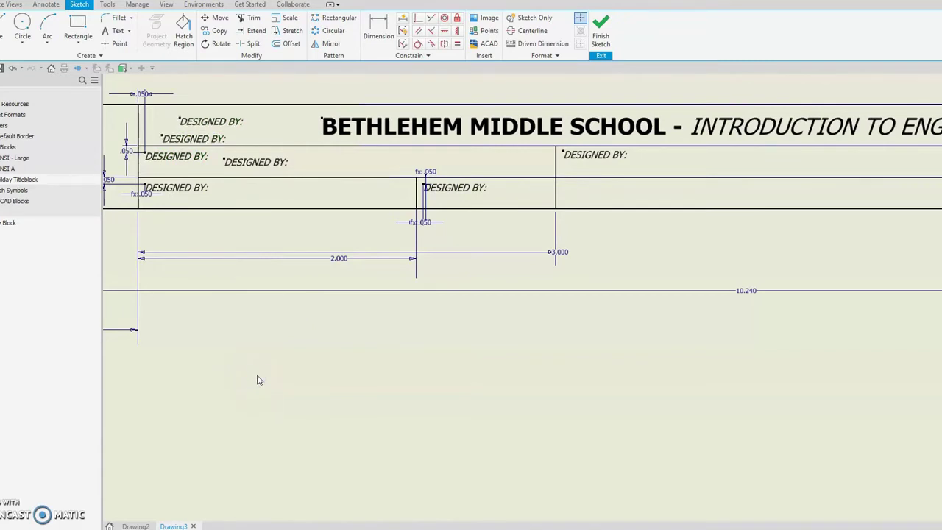
key("ctrl+v")
- Move the three pasted DESIGNED BY: copies beside the labels in the lower-left, lower-middle and upper-right title block cells
scroll(212, 111, "up", 4)
left_click(221, 107)
left_click_drag(221, 107, 296, 437)
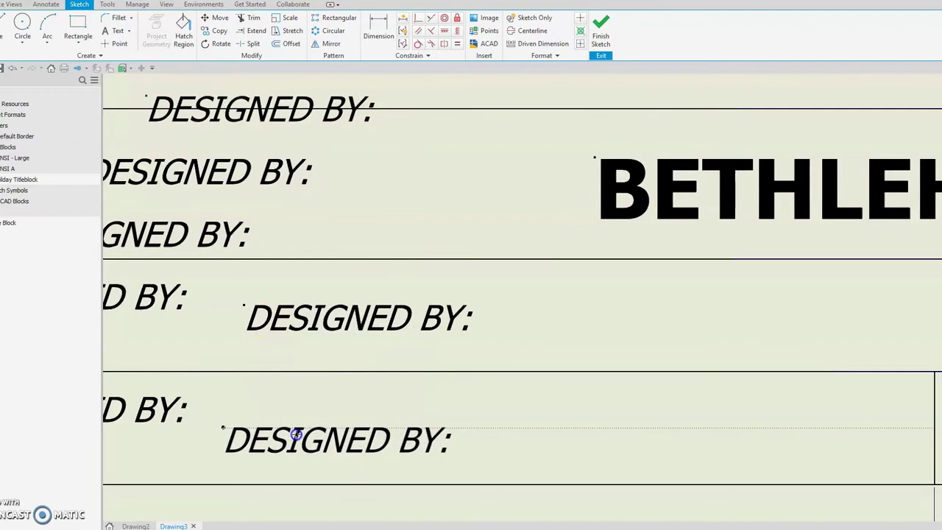
scroll(372, 376, "down", 5)
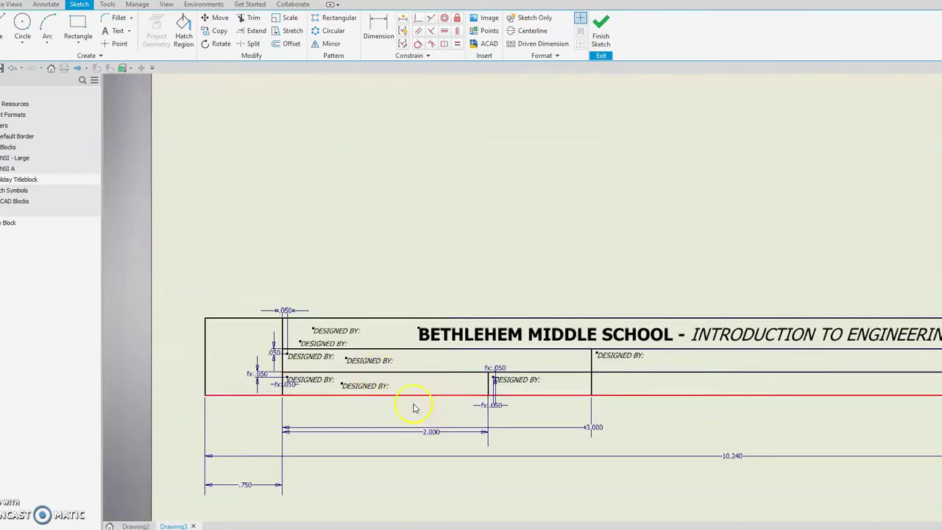
left_click_drag(337, 333, 567, 382)
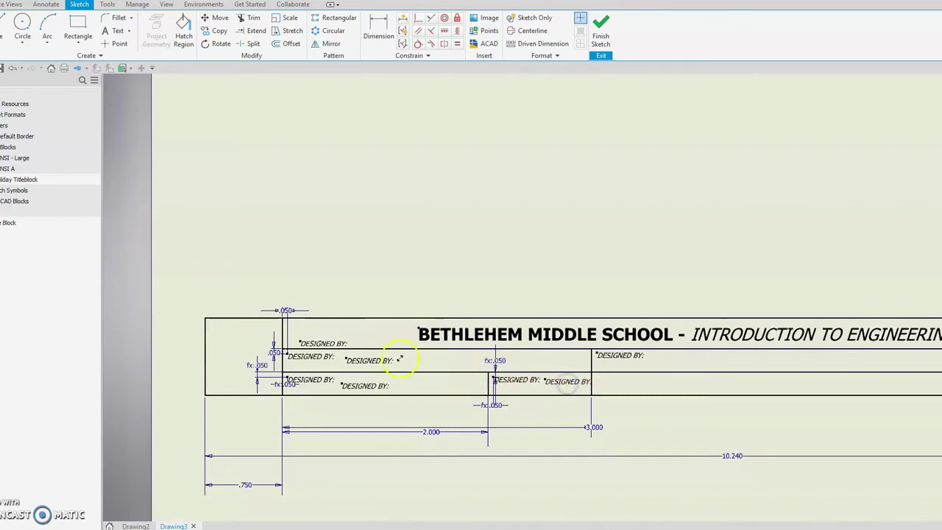
mouse_move(316, 343)
left_mouse_down()
mouse_move(589, 375)
mouse_move(683, 361)
mouse_move(668, 361)
left_mouse_up()
- Change the first label in the lower-left title block cell to DATE:
scroll(425, 362, "up", 3)
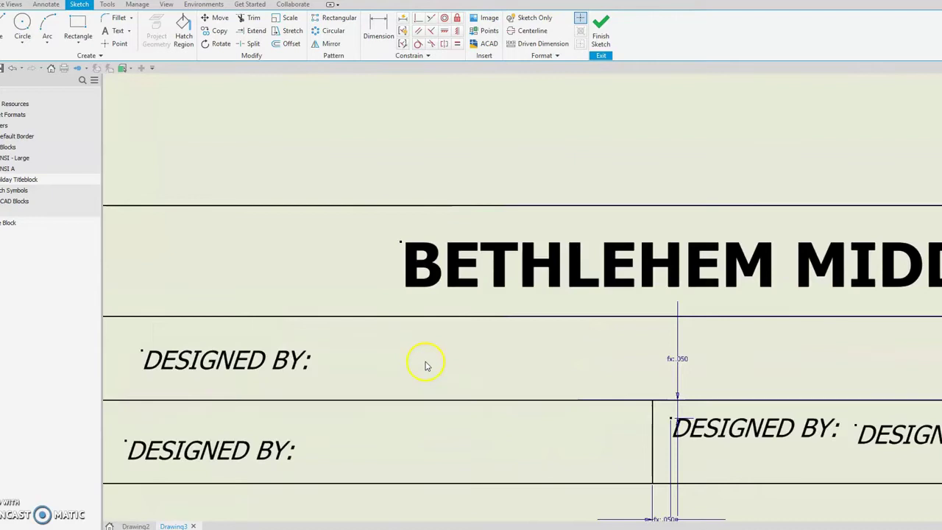
scroll(425, 364, "down", 2)
scroll(322, 465, "up", 2)
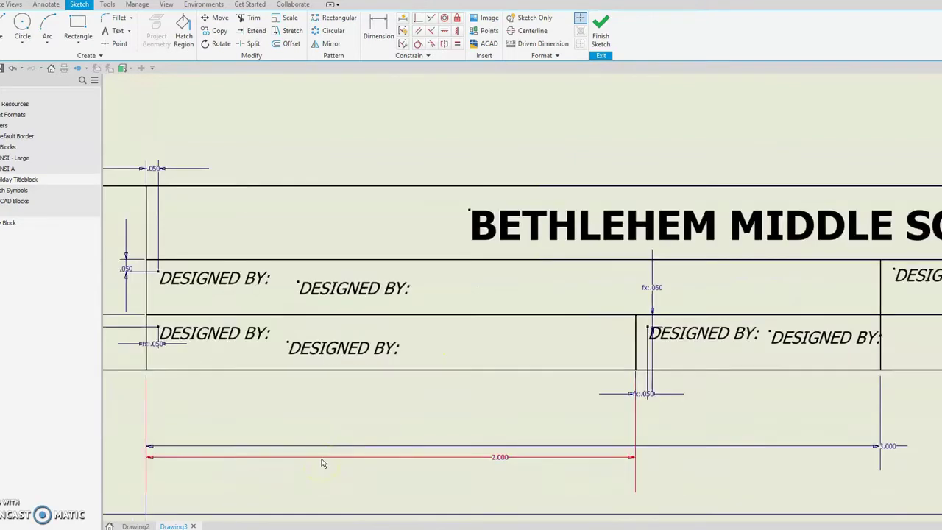
left_click(229, 286)
left_click(221, 335)
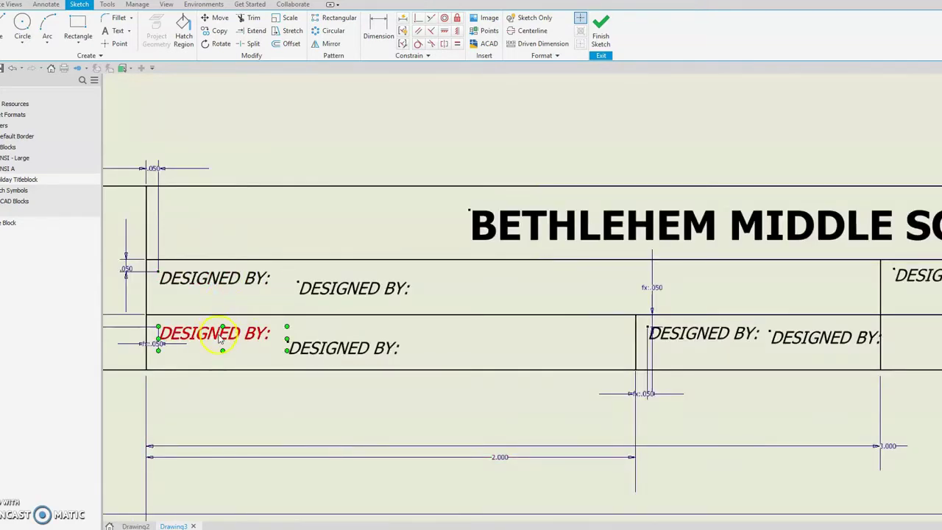
double_click(219, 337)
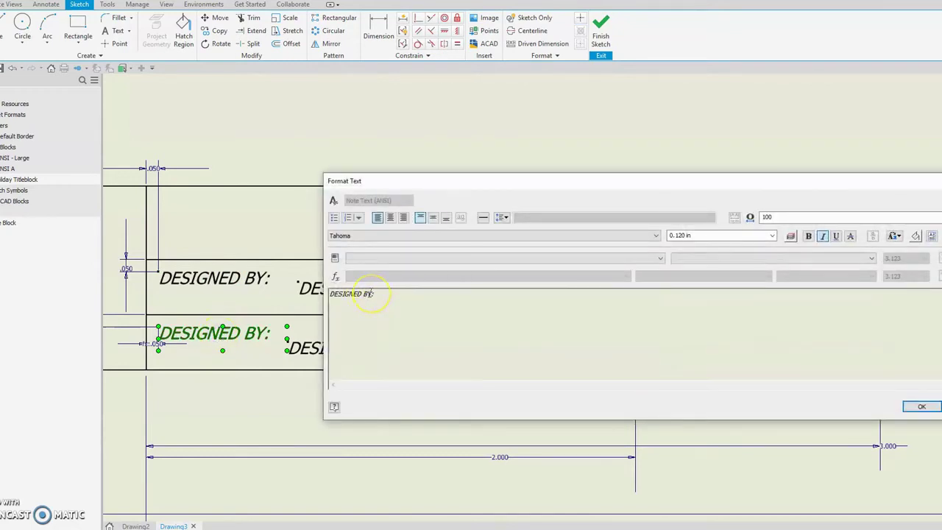
left_click_drag(371, 293, 293, 297)
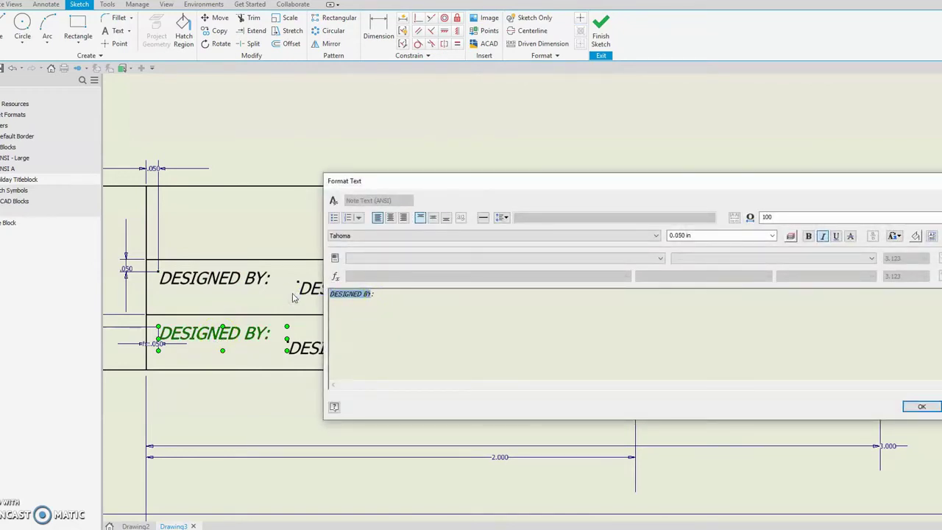
type("DATE:")
left_click(922, 406)
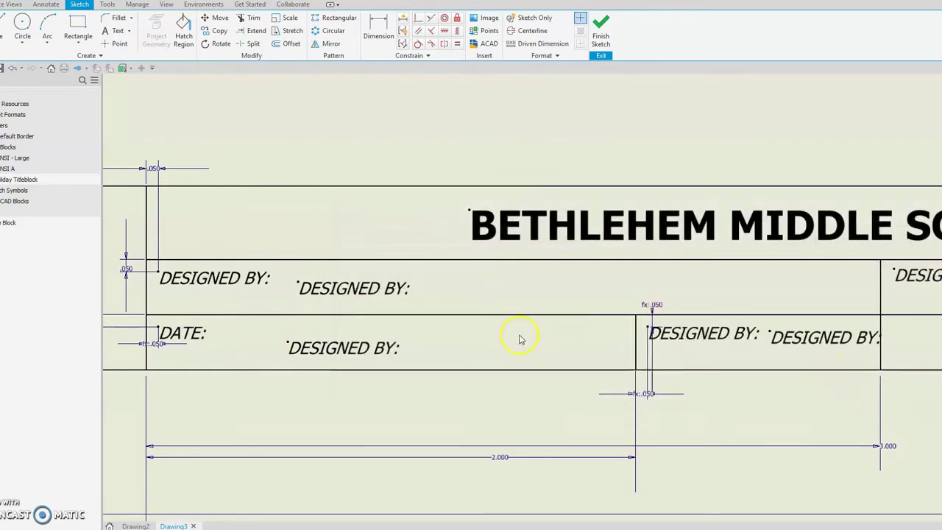
- Change the first label in the lower-middle title block cell to FILE NAME:
double_click(712, 341)
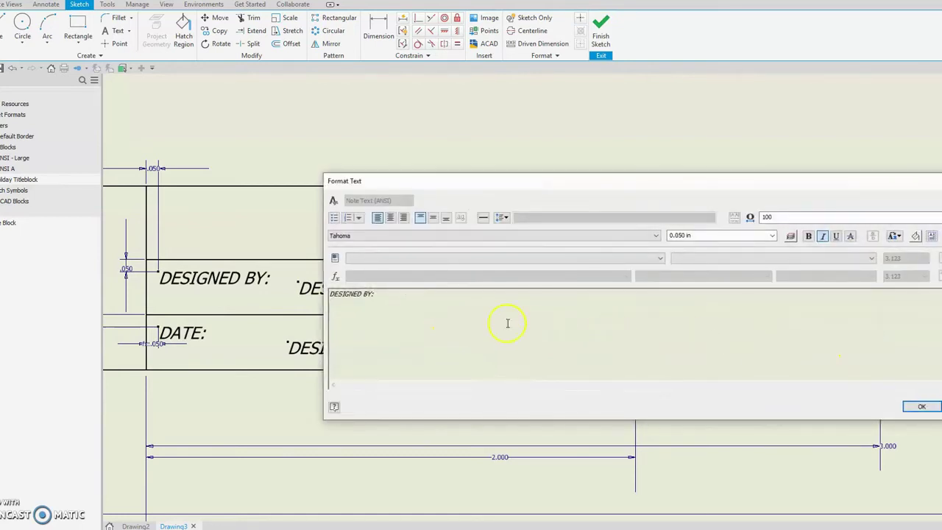
left_click_drag(371, 295, 316, 299)
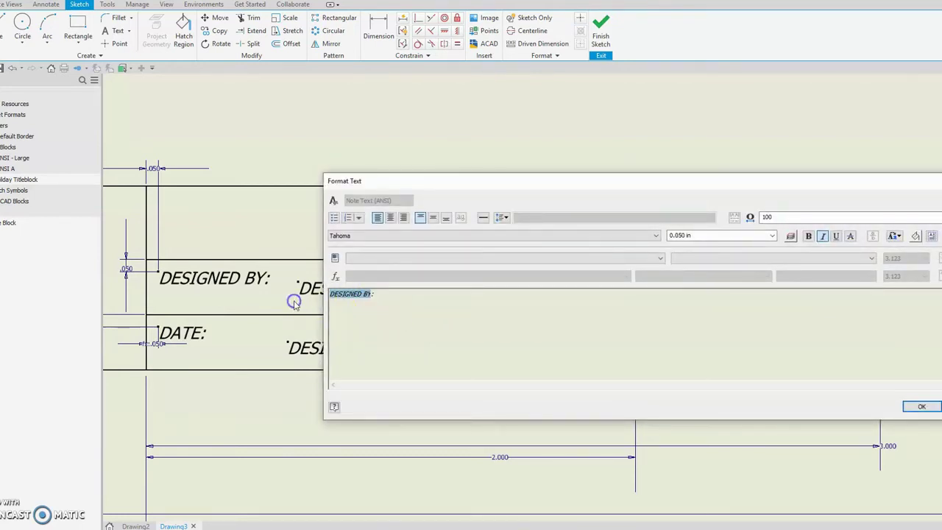
type("FILE NAME")
left_click(922, 406)
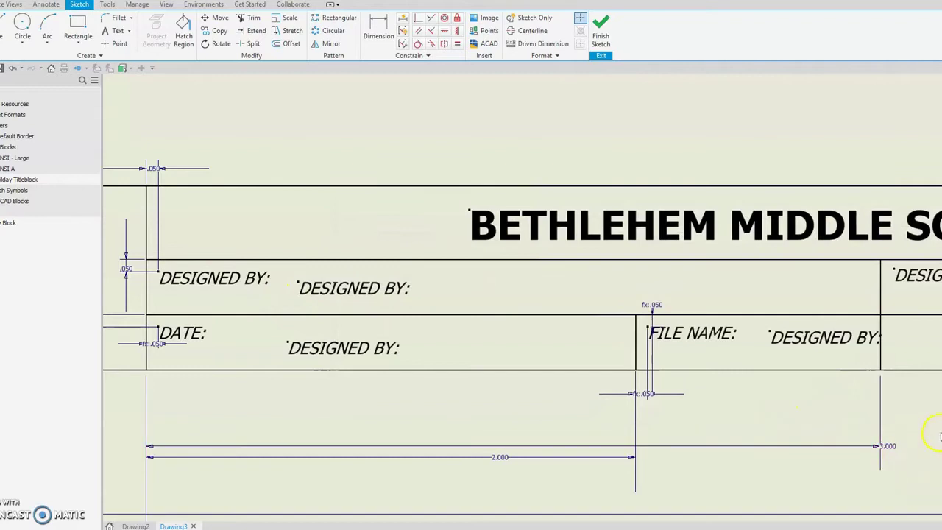
- Change the first label in the cell below the heading's right half to PROJECT NAME:
scroll(939, 435, "up", 5)
scroll(941, 409, "down", 6)
left_click(867, 301)
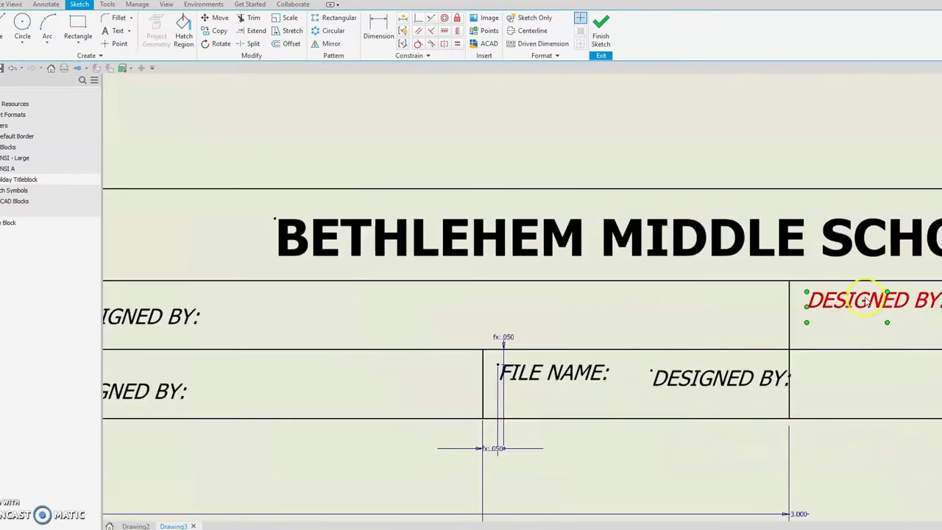
double_click(867, 302)
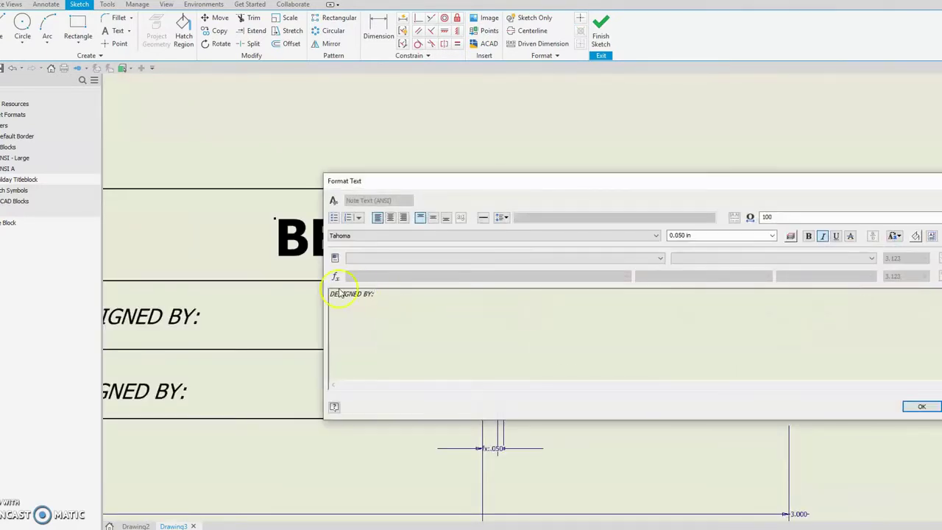
left_click_drag(373, 294, 318, 296)
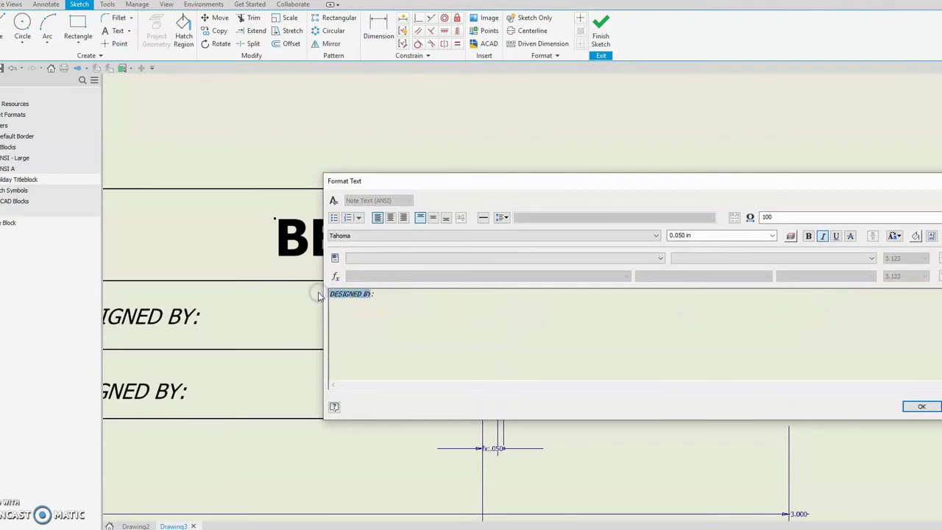
key("Delete")
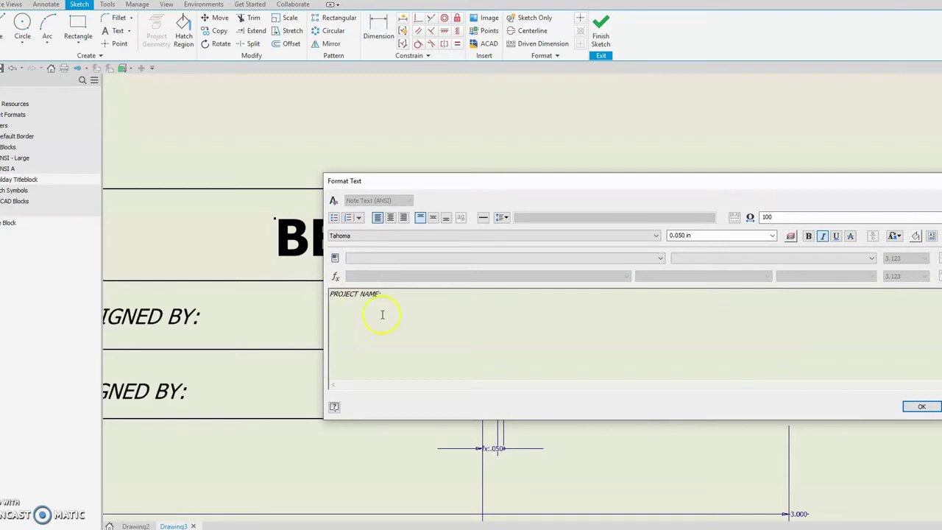
left_click(920, 406)
- Paste two more DESIGNED BY: copies and place them side by side in the empty cell below PROJECT NAME:
scroll(922, 409, "down", 3)
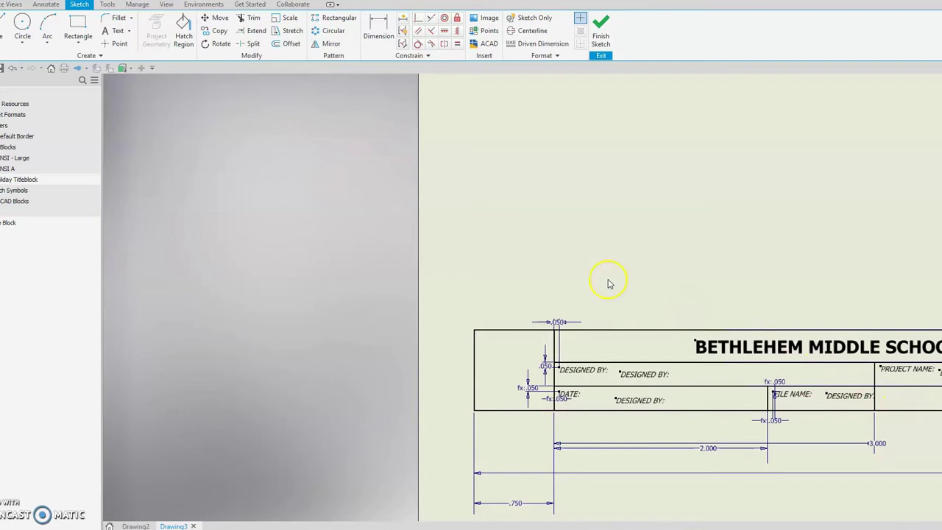
key("ctrl+v")
key("ctrl+v")
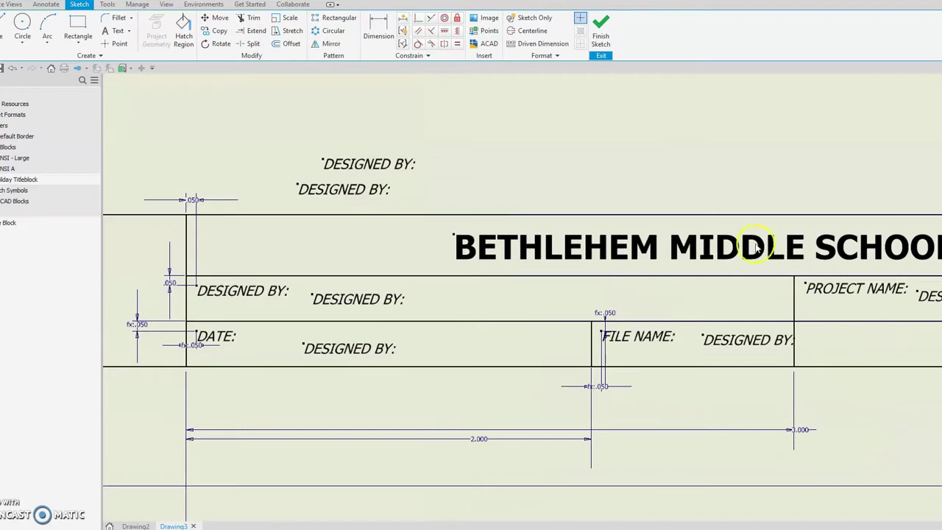
left_click(353, 191)
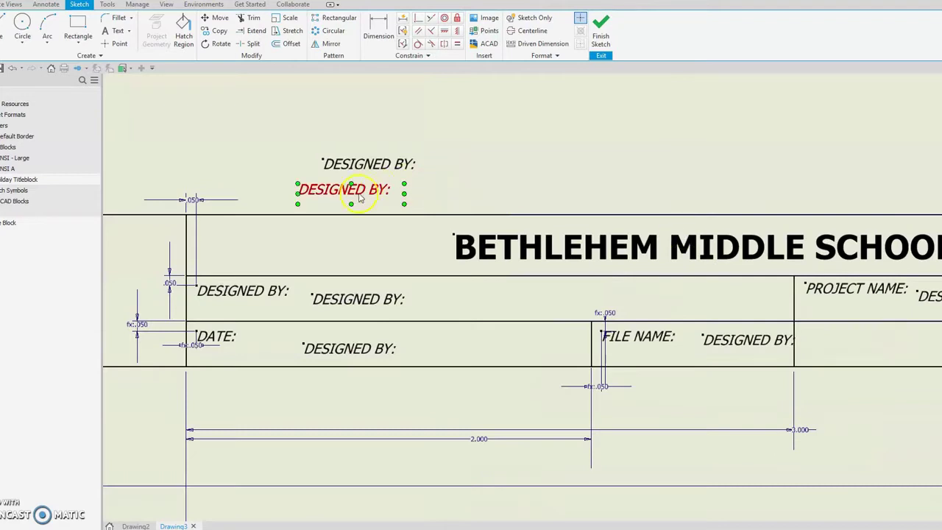
left_click_drag(355, 192, 862, 338)
left_click_drag(371, 165, 941, 350)
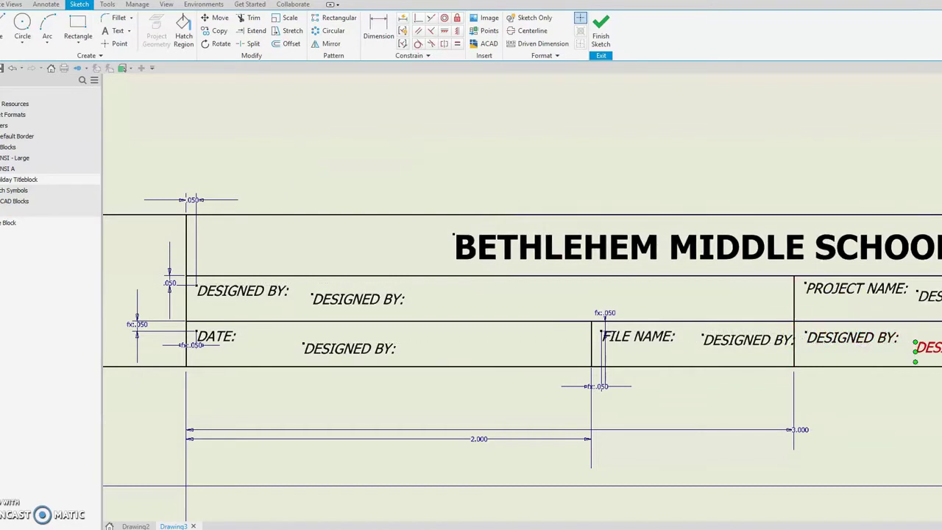
- Change the first label in the cell below PROJECT NAME: to FILE NAME:
double_click(863, 340)
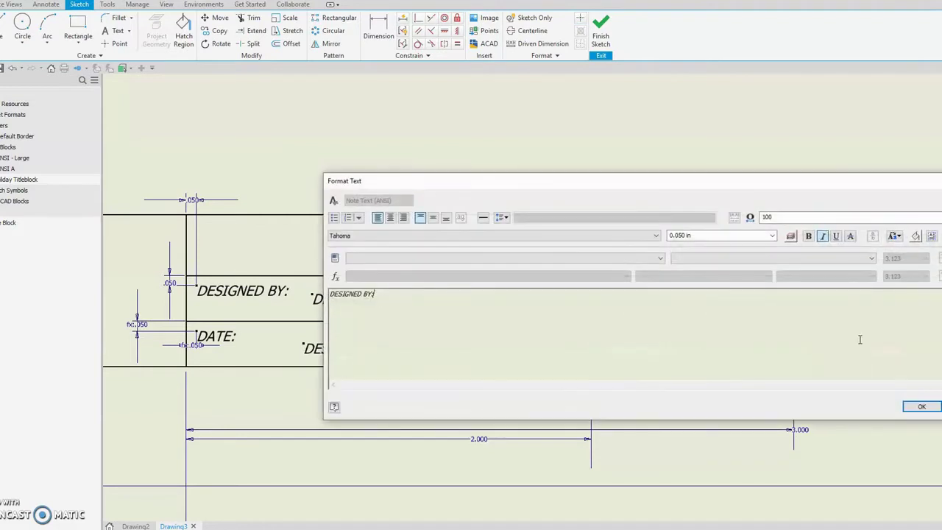
left_click_drag(370, 293, 273, 290)
key("Delete")
left_click(921, 406)
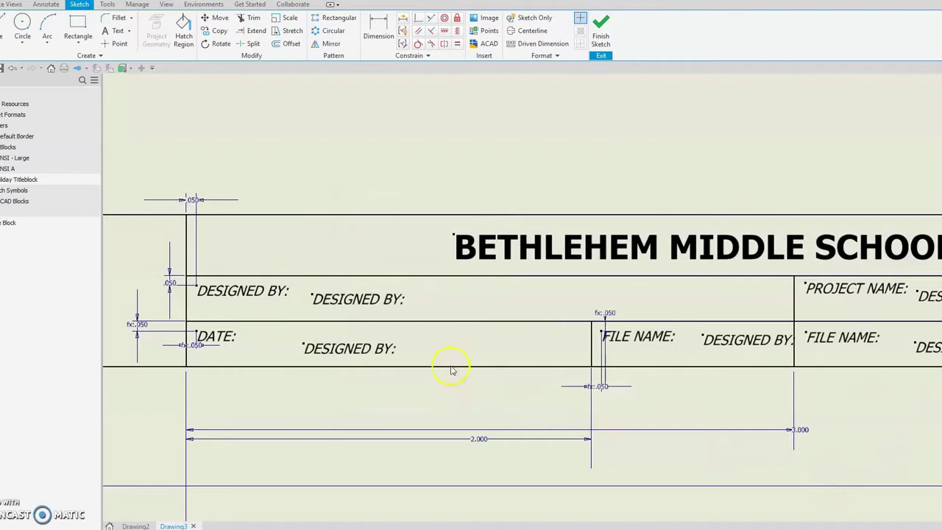
- Replace the second DESIGNED BY: text in the designer cell with the AUTHOR property from Properties - Drawing
left_click(362, 301)
double_click(336, 304)
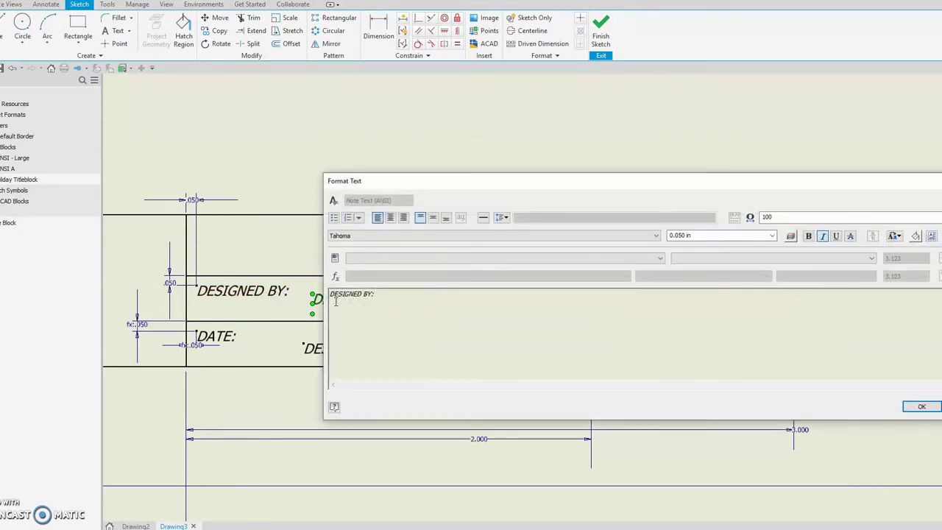
left_click_drag(382, 294, 259, 298)
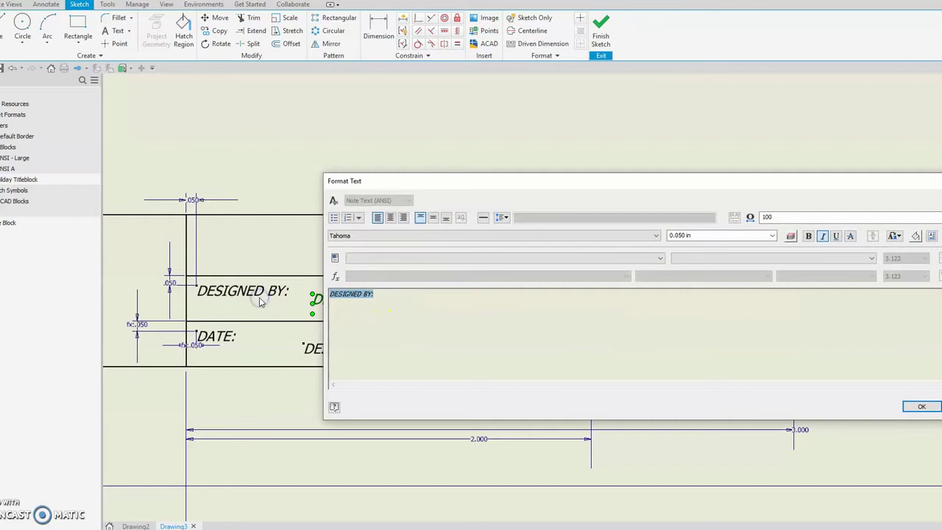
key("BackSpace")
left_click(356, 258)
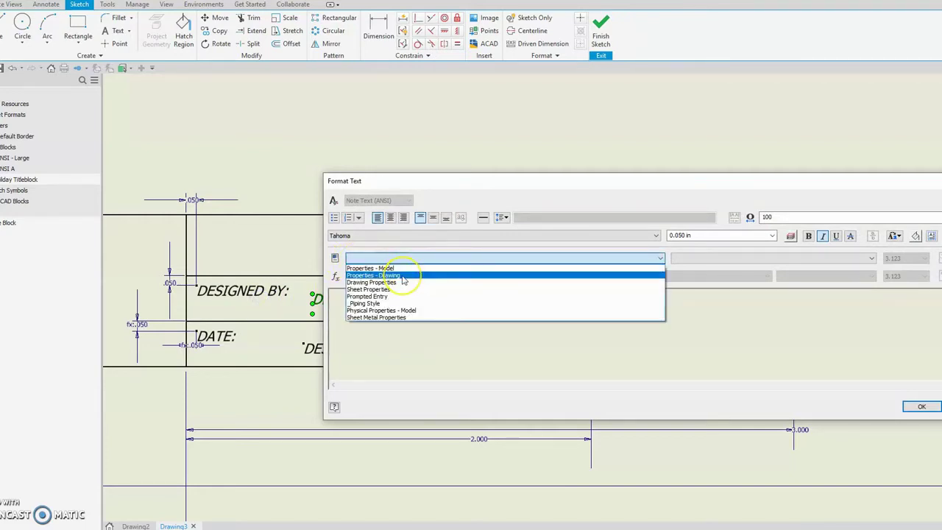
left_click(402, 277)
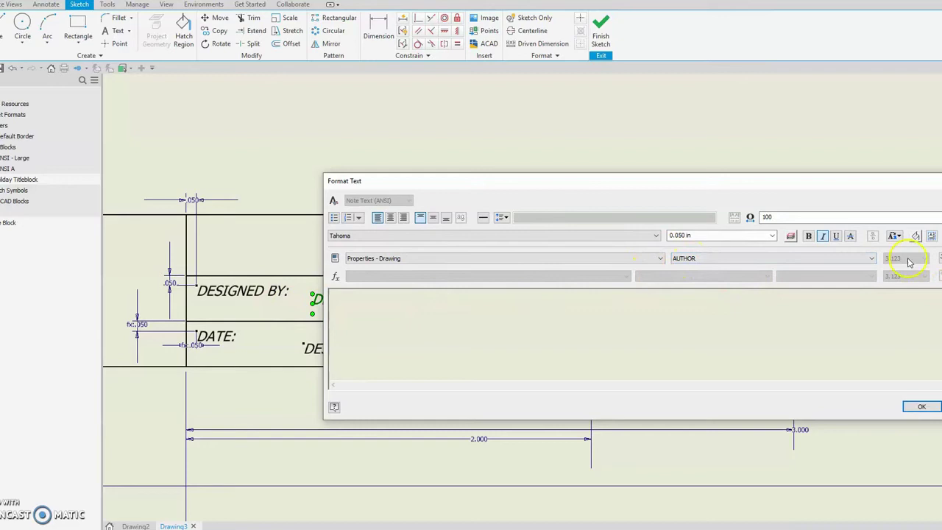
left_click(939, 259)
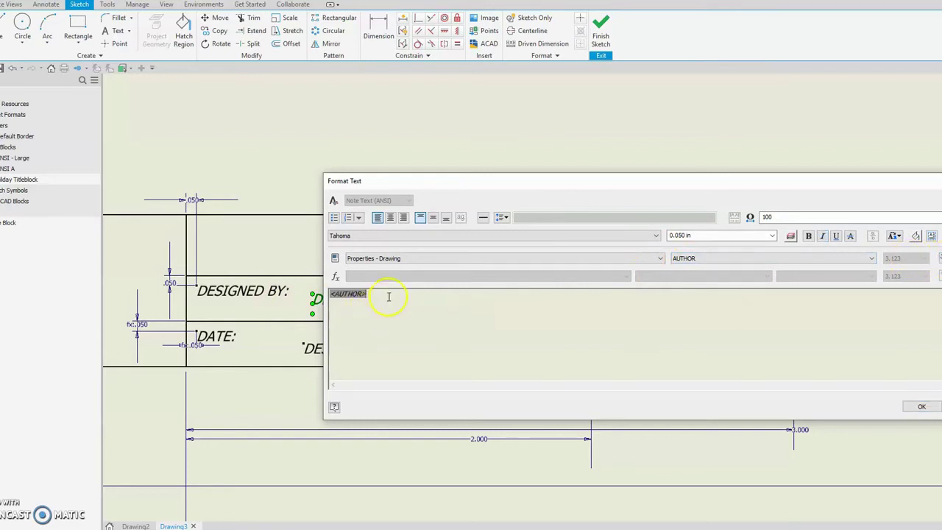
- Remove the italics from the AUTHOR property text and set its height to 0.100 in
left_click(288, 297)
left_click_drag(330, 293, 374, 299)
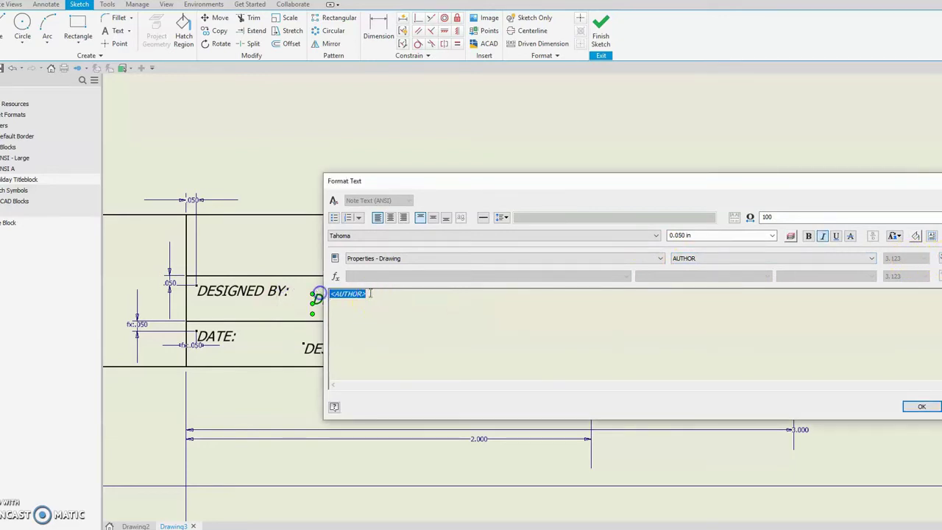
left_click(823, 235)
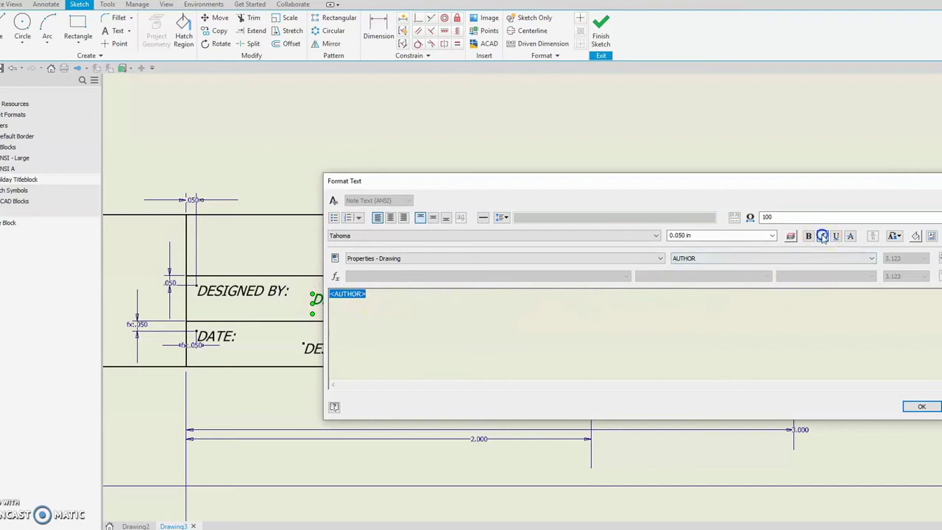
left_click(772, 235)
left_click(773, 236)
left_click(772, 235)
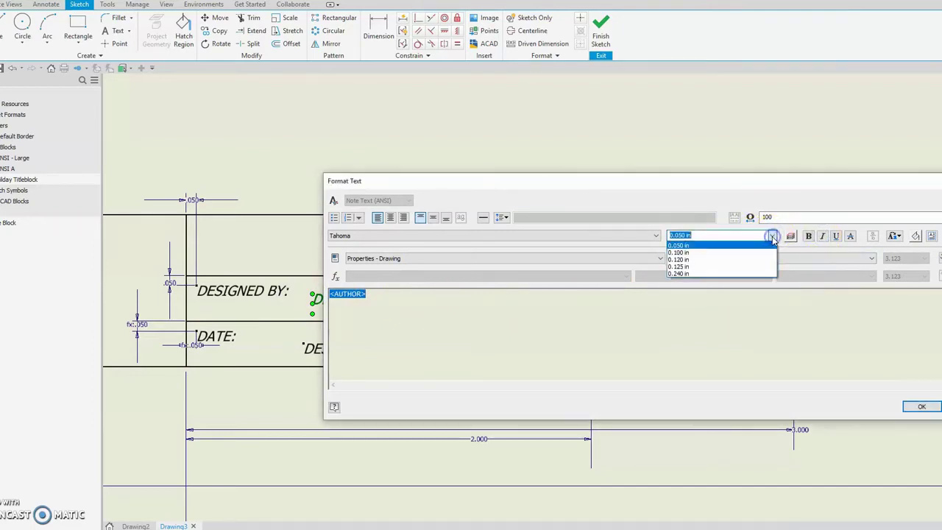
left_click(692, 254)
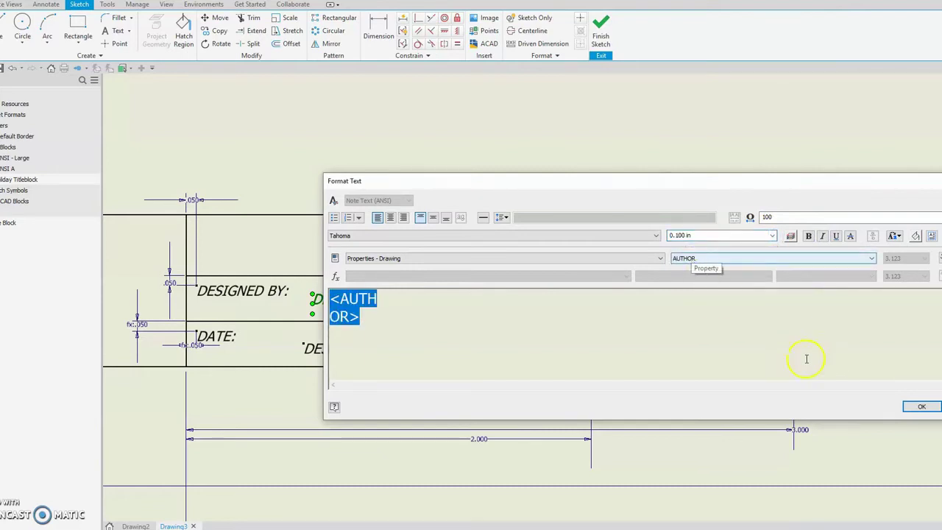
left_click(920, 406)
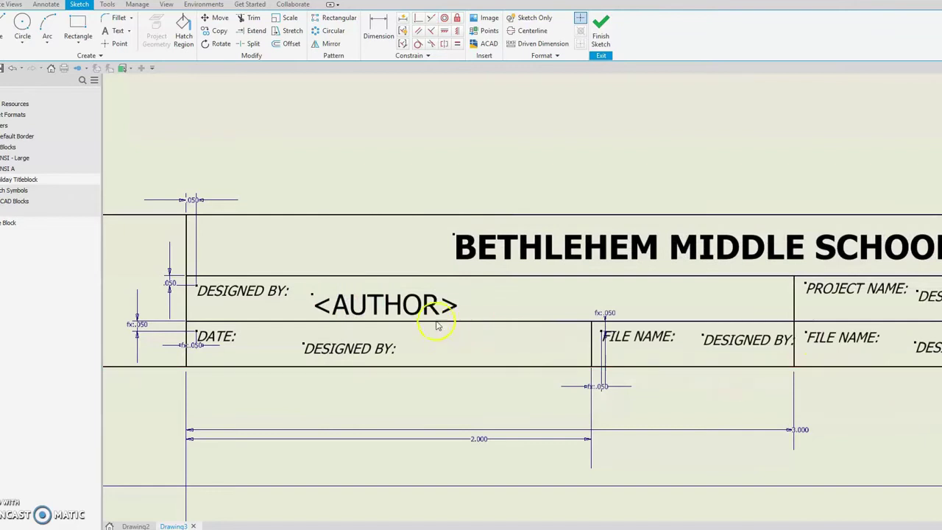
- Stretch the <AUTHOR> text box across the cell, from just after DESIGNED BY: to near the cell's right edge
left_click(457, 304)
left_click_drag(457, 304, 787, 312)
left_click_drag(311, 303, 298, 303)
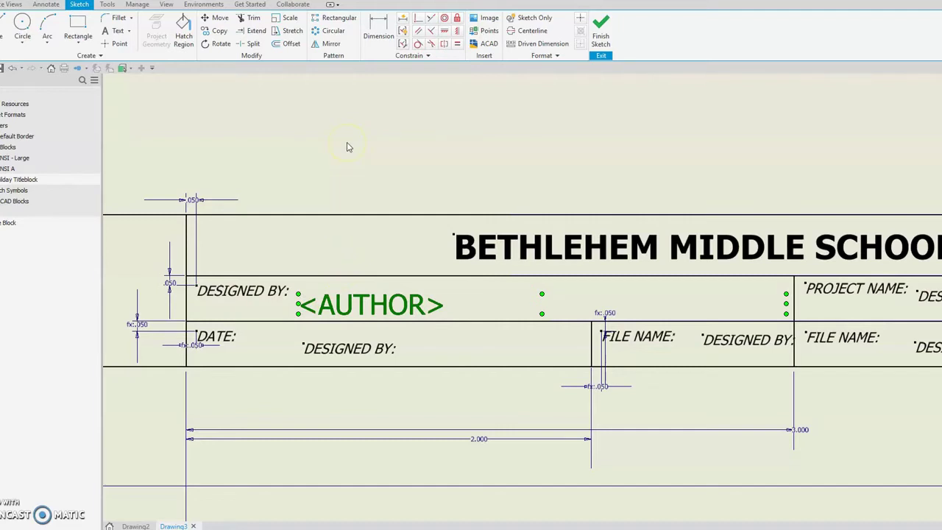
- Replace the DESIGNED BY: copy beside DATE: with the CREATION DATE property from Properties - Drawing
double_click(345, 354)
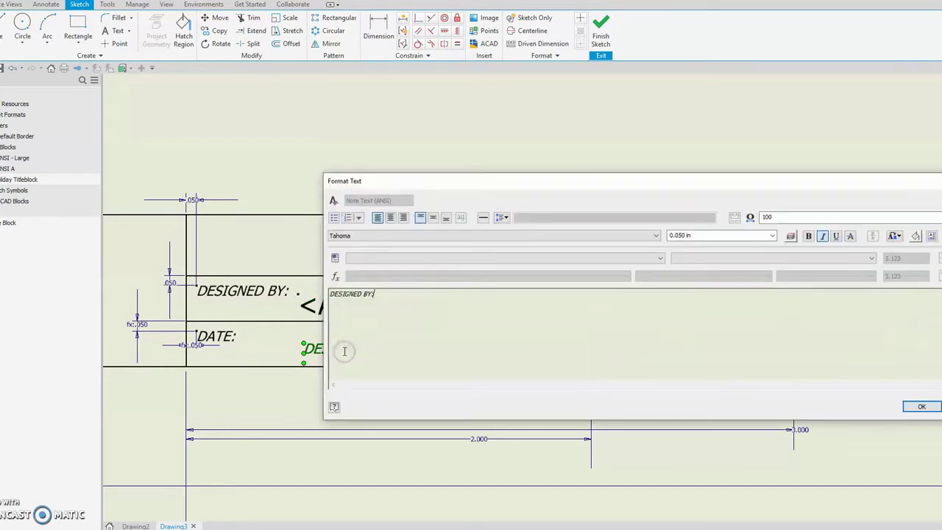
left_click_drag(380, 294, 300, 293)
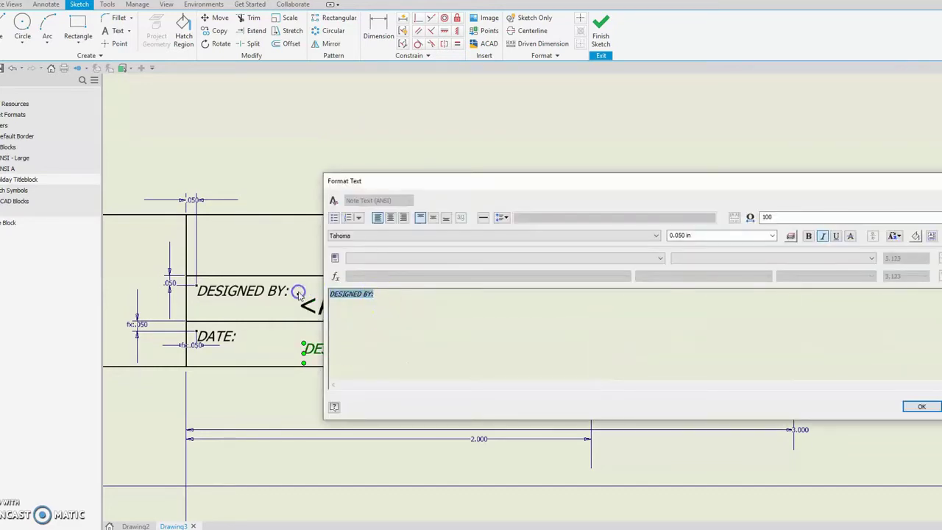
key("BackSpace")
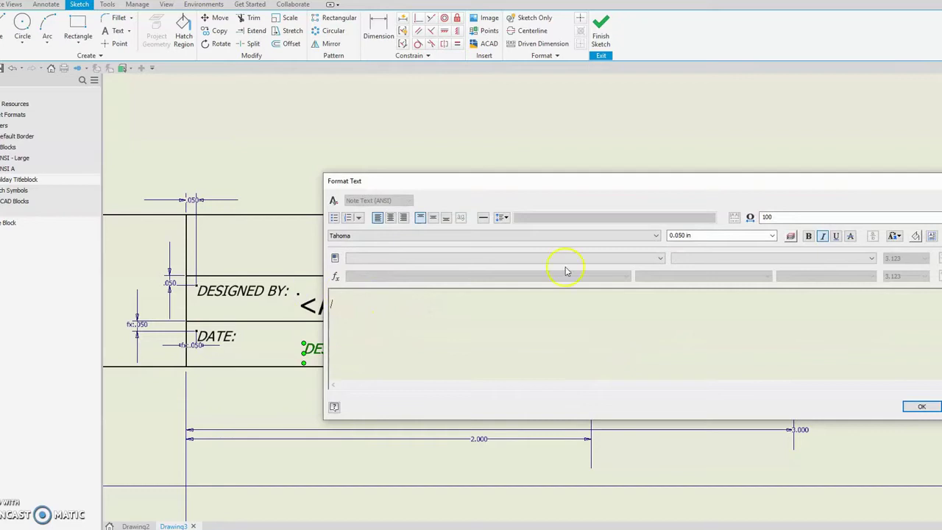
left_click(386, 259)
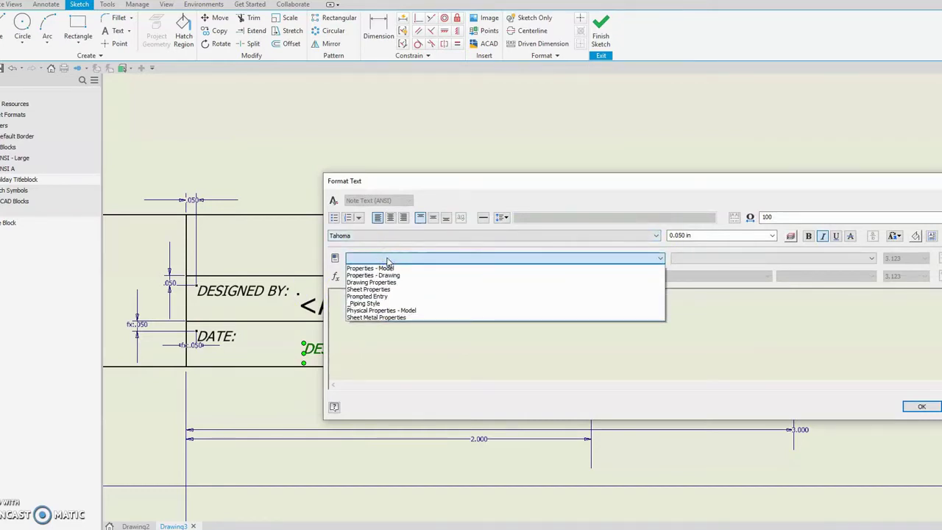
left_click(385, 275)
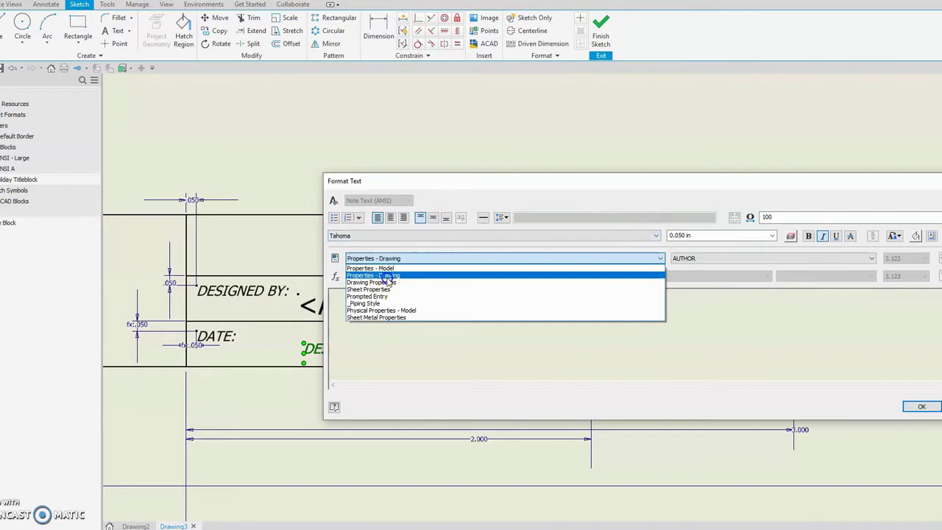
left_click(686, 259)
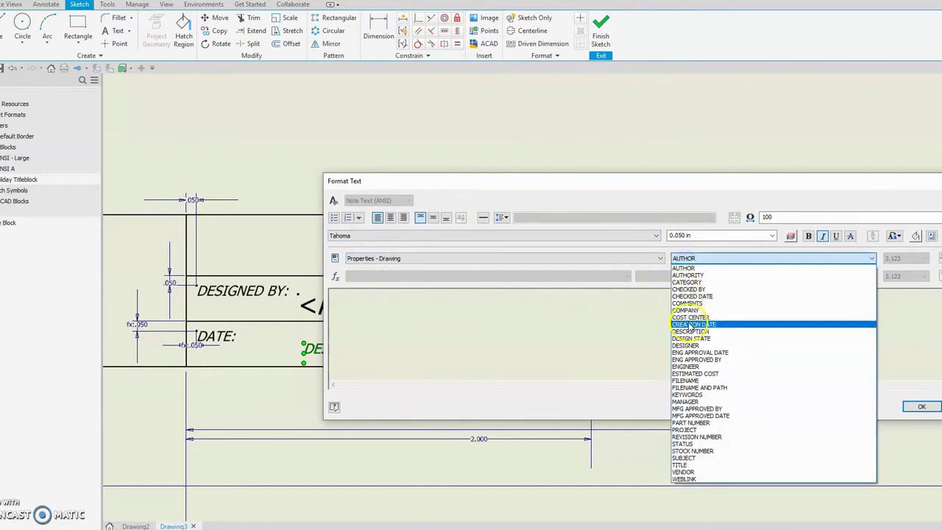
left_click(690, 325)
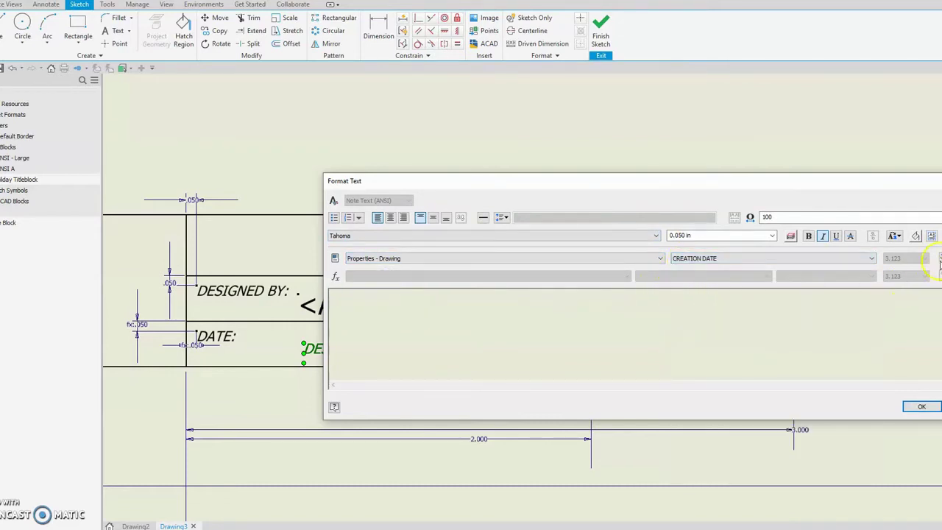
left_click(939, 257)
- Format the CREATION DATE property text as non-italic Times New Roman, 0.100 in high
left_click_drag(399, 317, 300, 297)
left_click(824, 236)
left_click(773, 235)
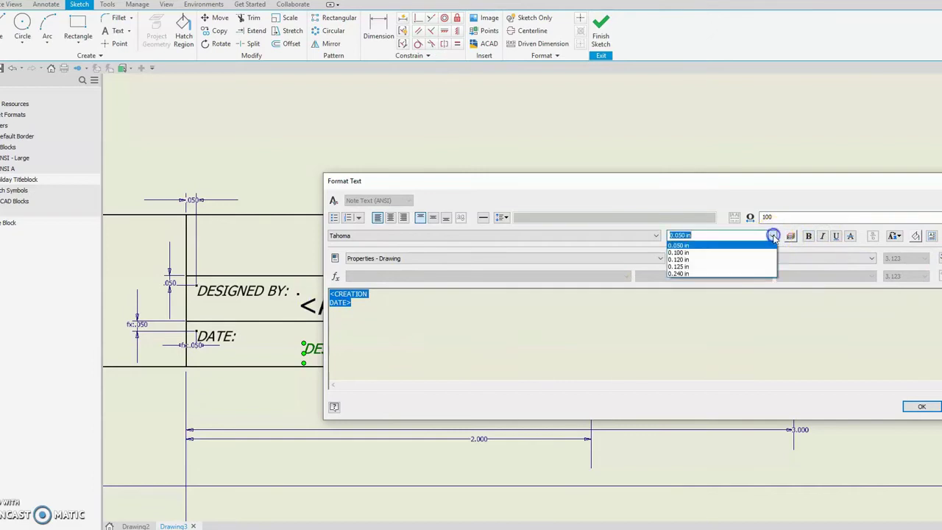
left_click(696, 254)
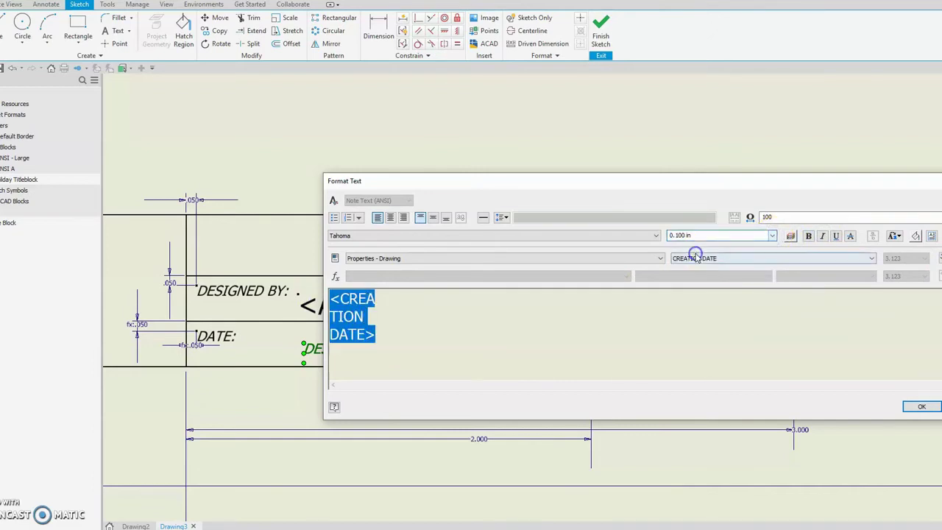
left_click(644, 237)
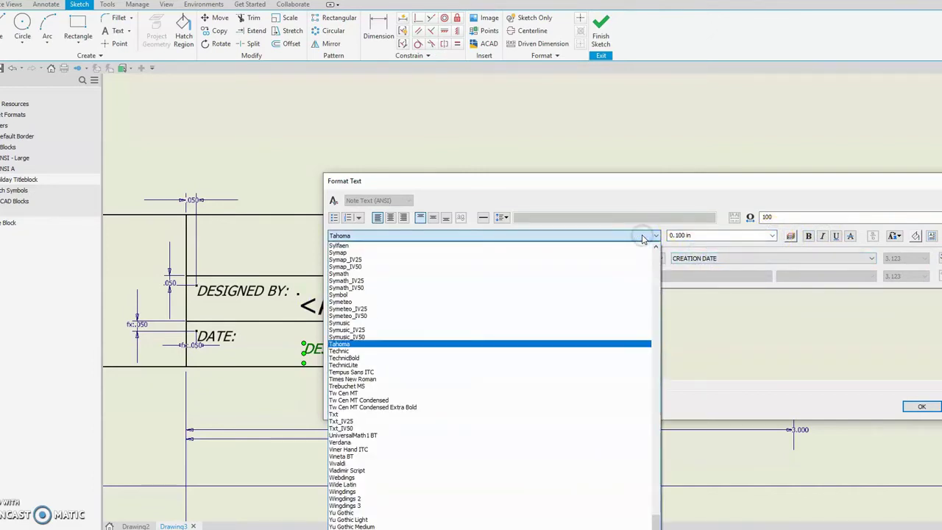
left_click(385, 379)
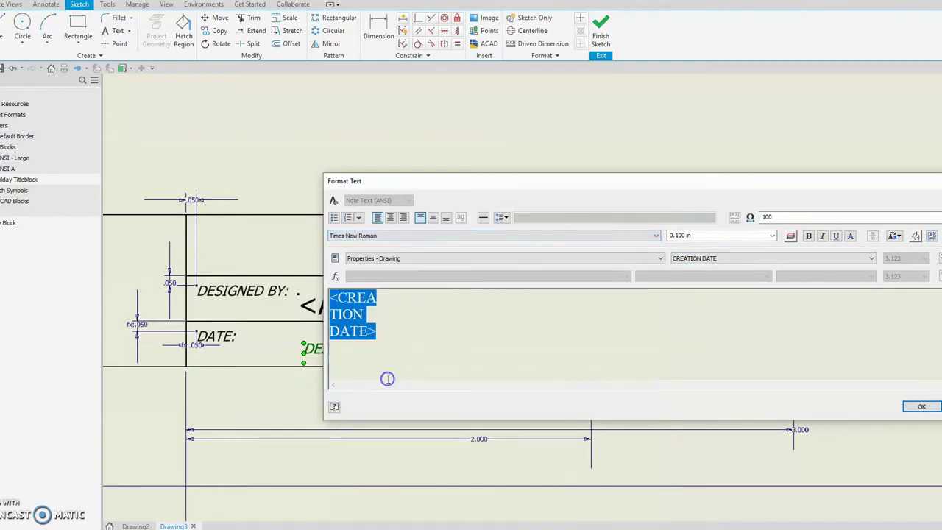
left_click(922, 406)
- Widen the <CREATION DATE> text box to one line beside DATE:, and move <AUTHOR> slightly up in its cell
left_click(368, 381)
left_click_drag(414, 359, 584, 354)
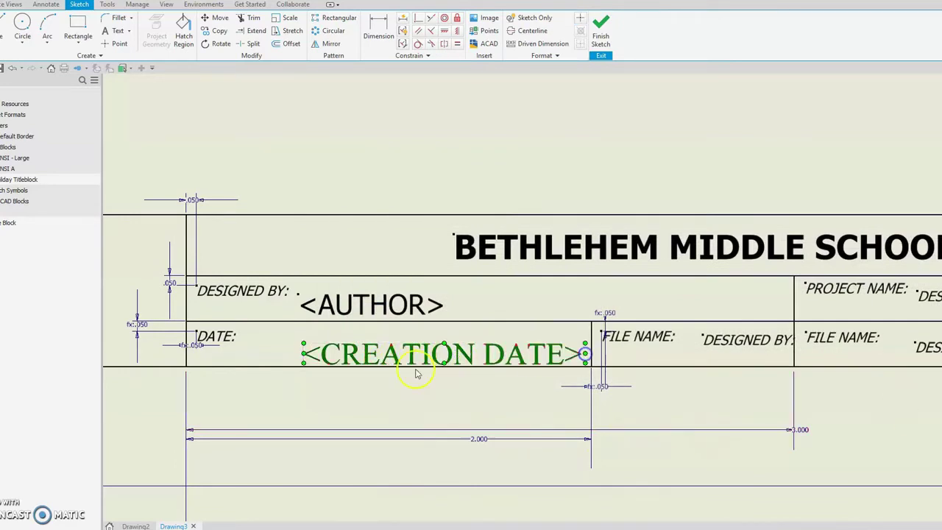
left_click(305, 356)
left_click_drag(305, 356, 249, 351)
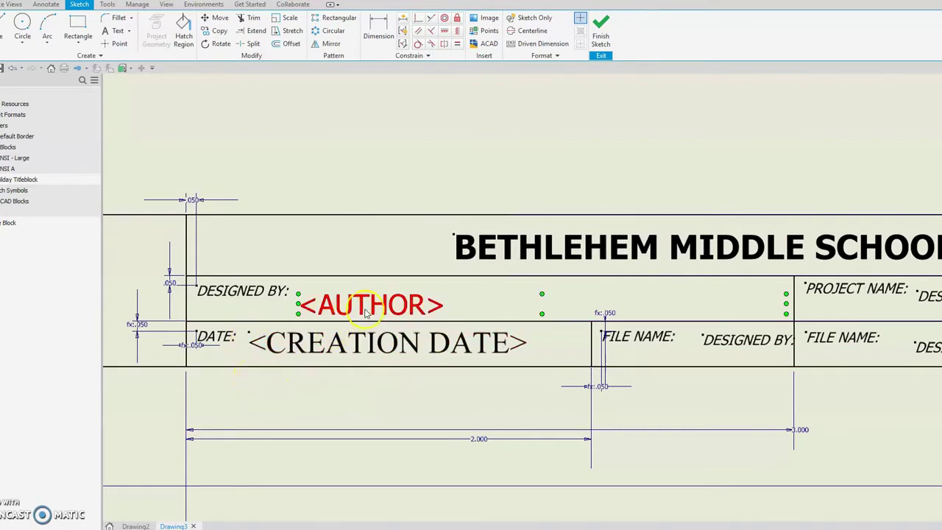
left_click_drag(365, 313, 357, 307)
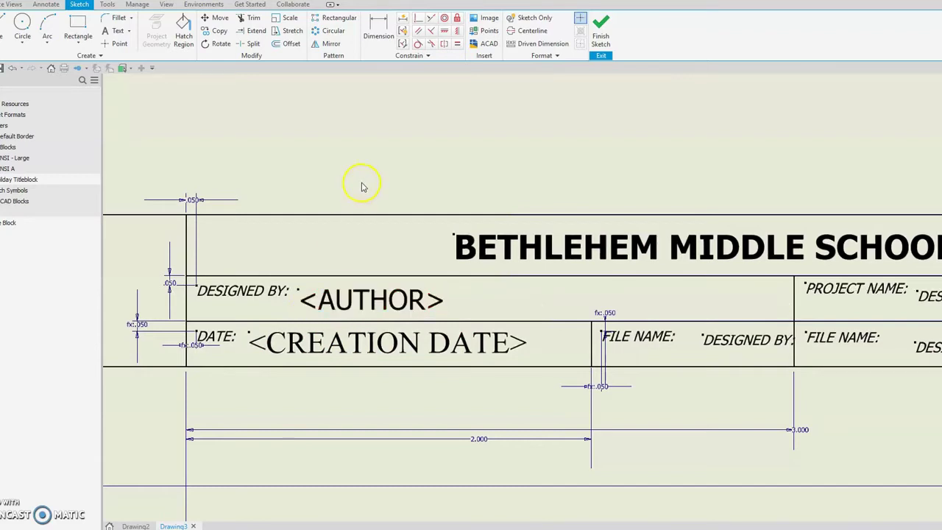
left_click(378, 33)
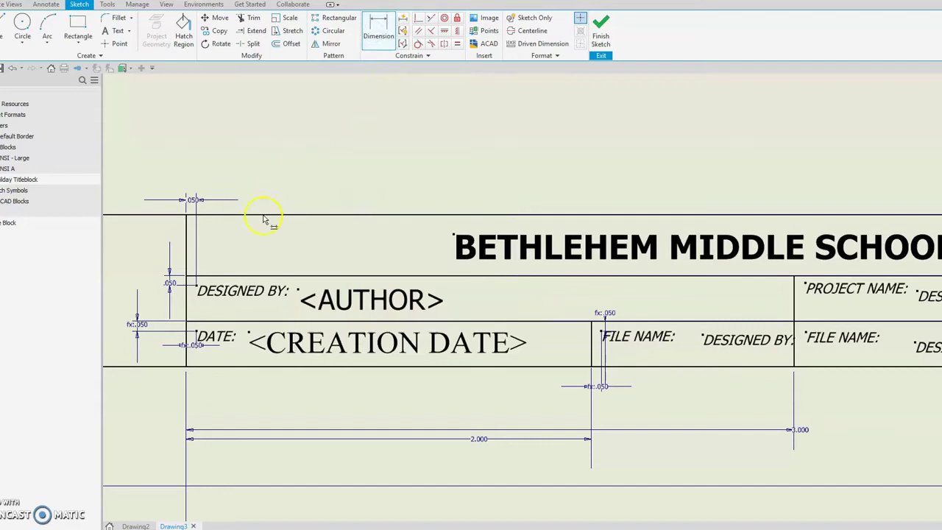
left_click(188, 298)
left_click(298, 290)
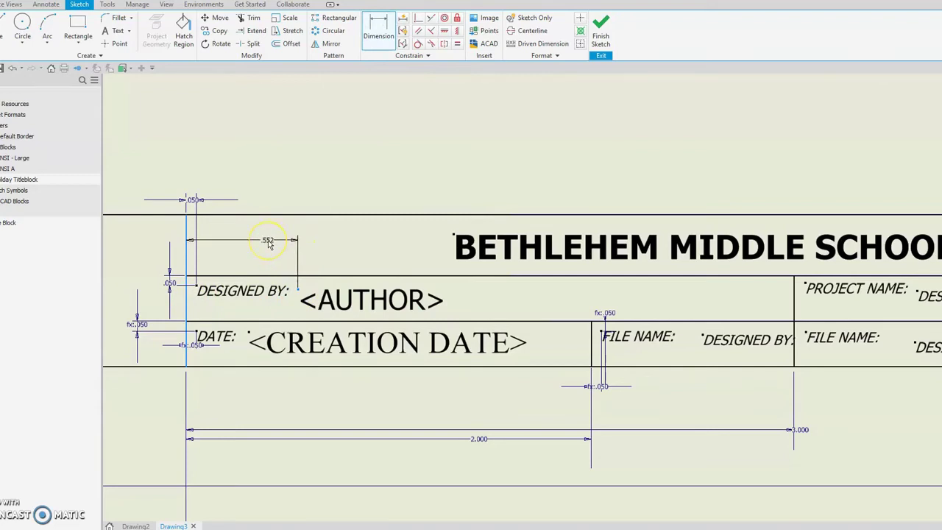
key("Escape")
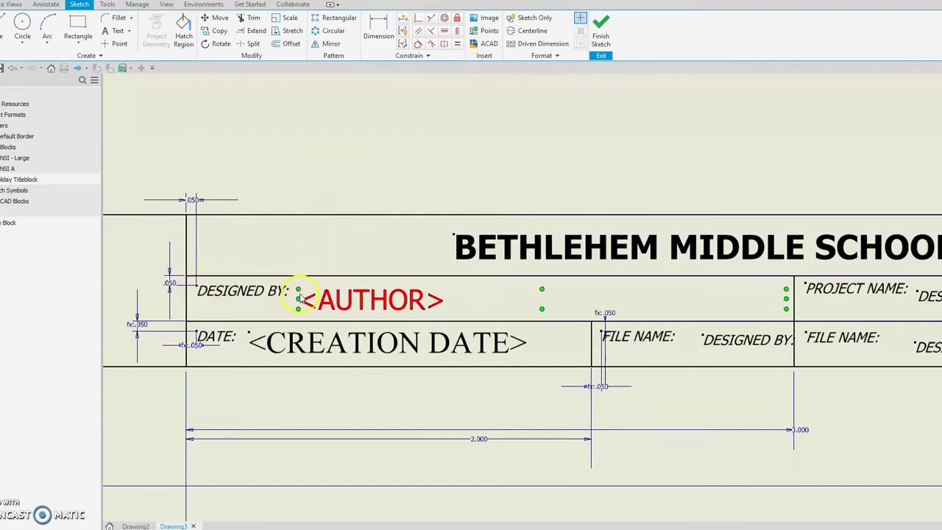
- Dimension the horizontal distance between the DESIGNED BY: and <AUTHOR> text anchor points as .5 in
left_click(380, 30)
left_click(298, 292)
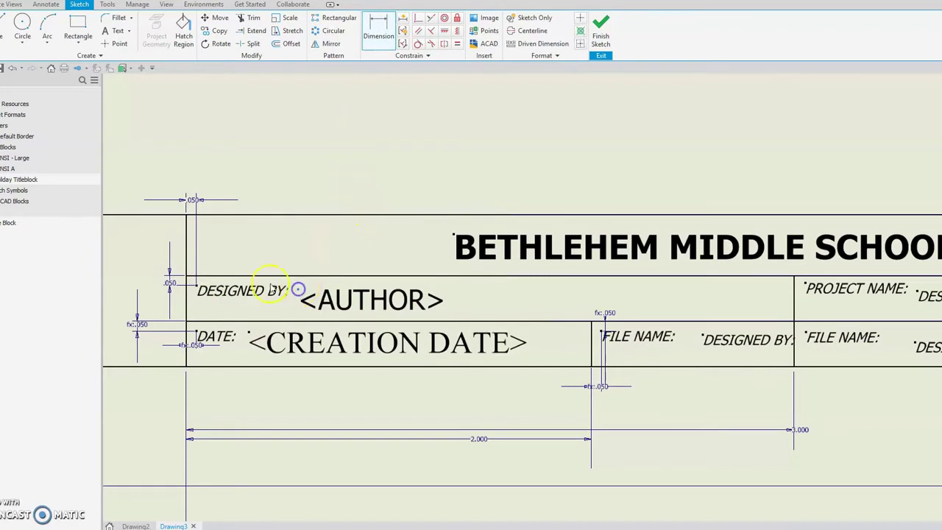
left_click(197, 287)
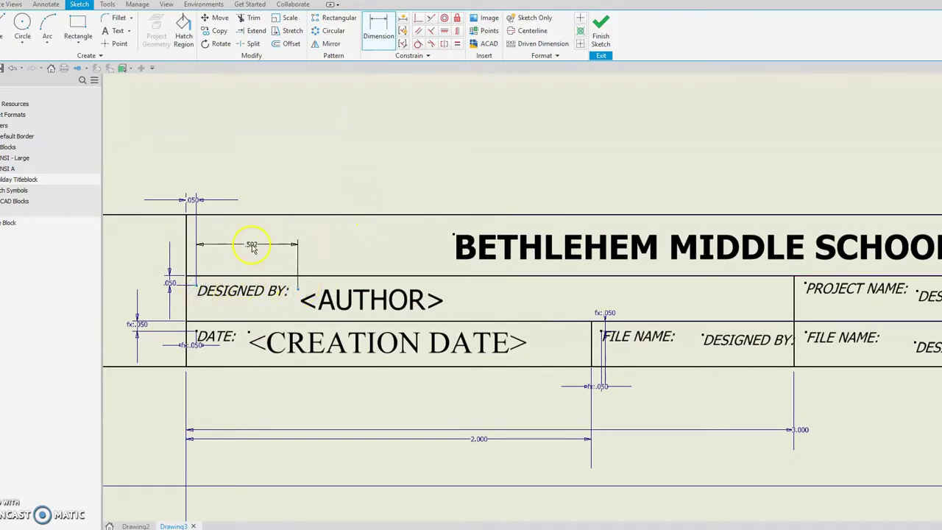
left_click(249, 245)
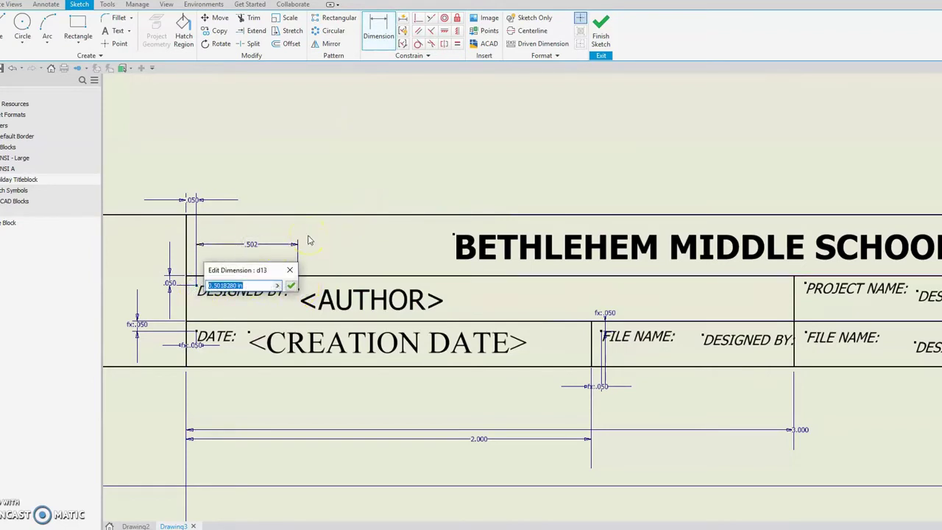
type(".5")
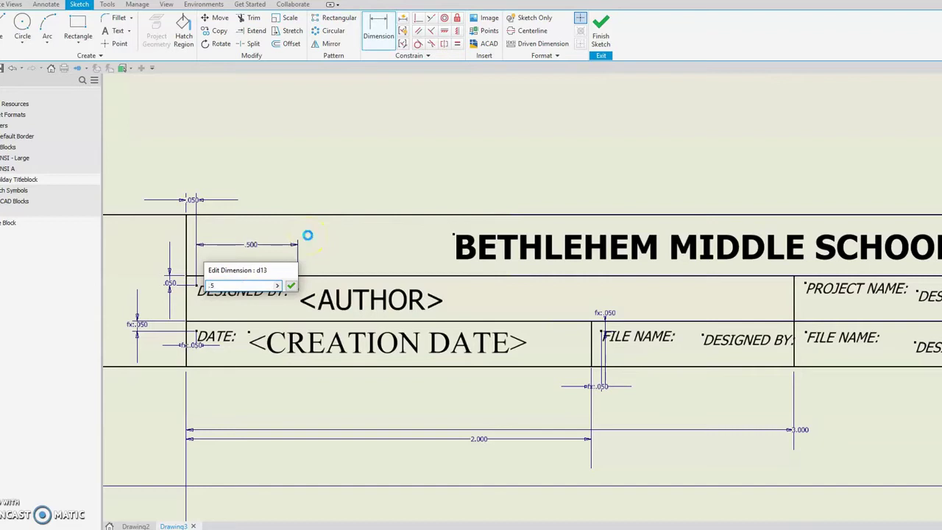
key("Return")
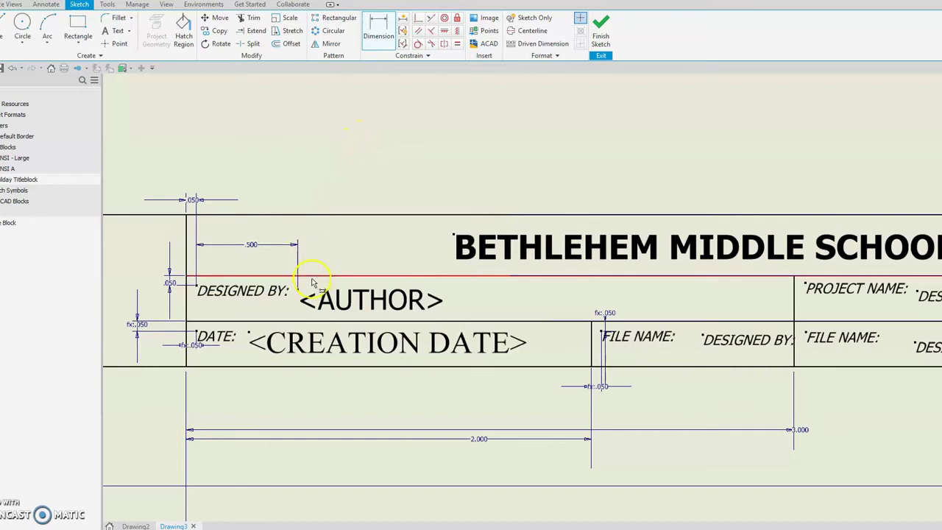
- Dimension the vertical distance between the line above DESIGNED BY: and the <AUTHOR> text anchor point as .05 in
left_click(310, 278)
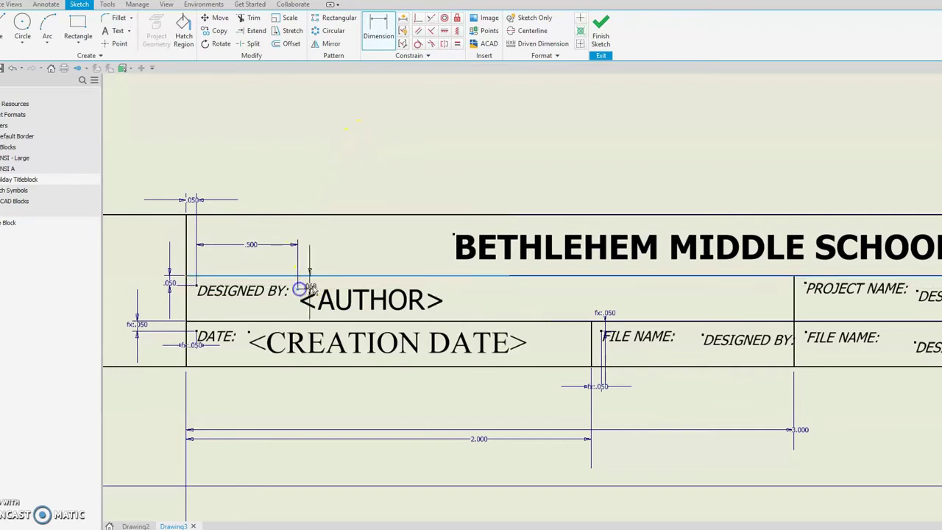
left_click(349, 275)
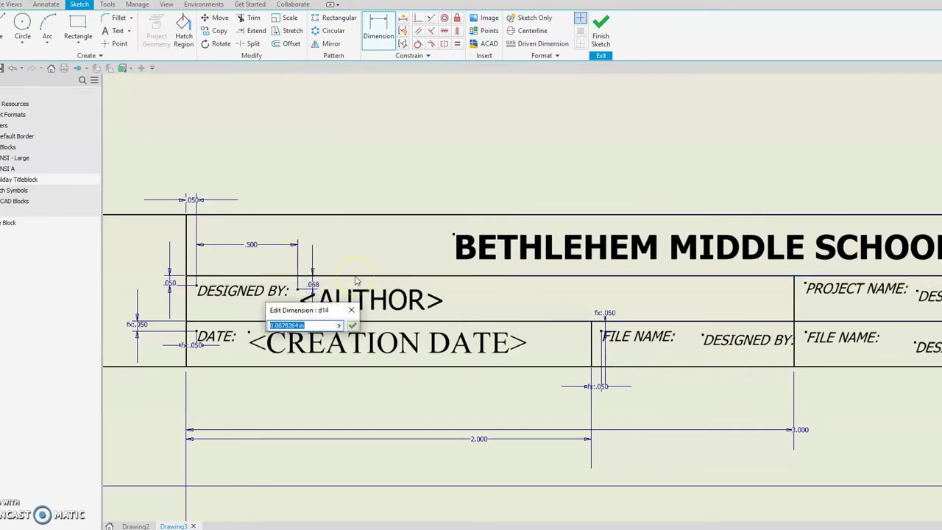
type(".5")
key("Return")
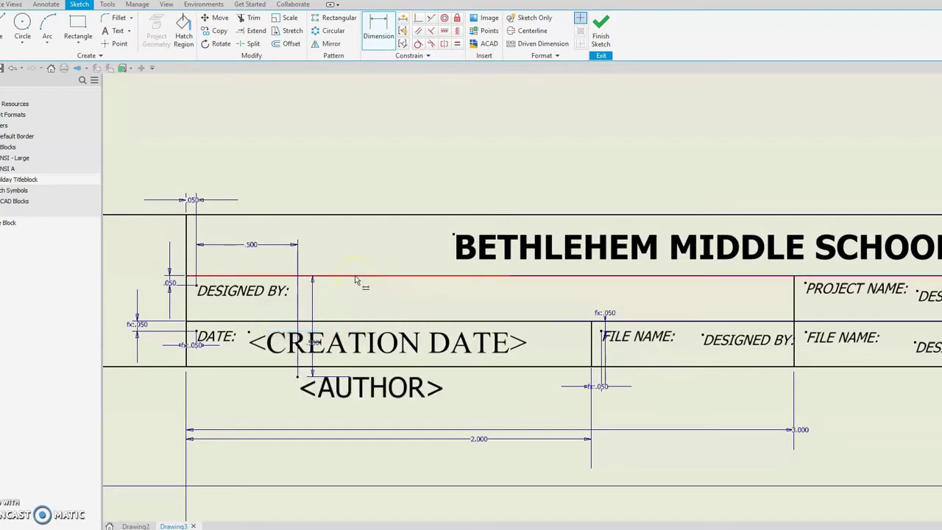
double_click(314, 342)
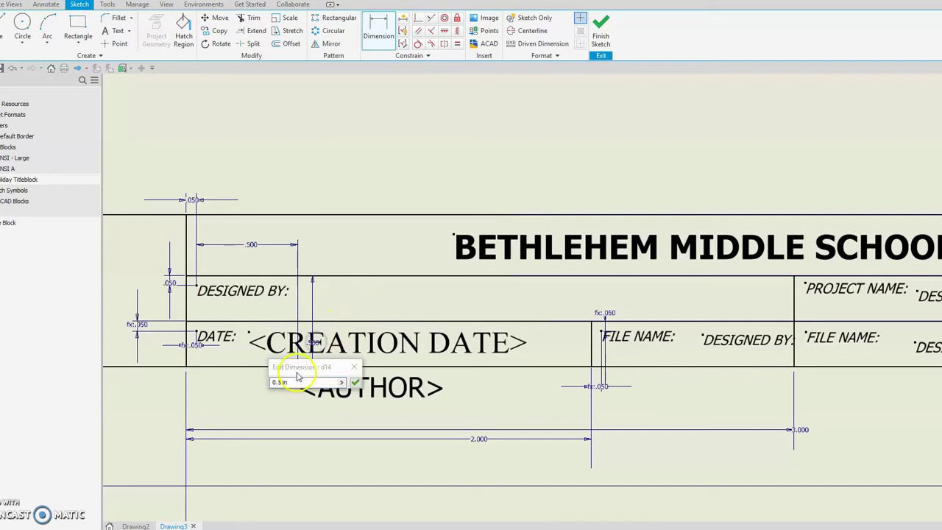
type(".0")
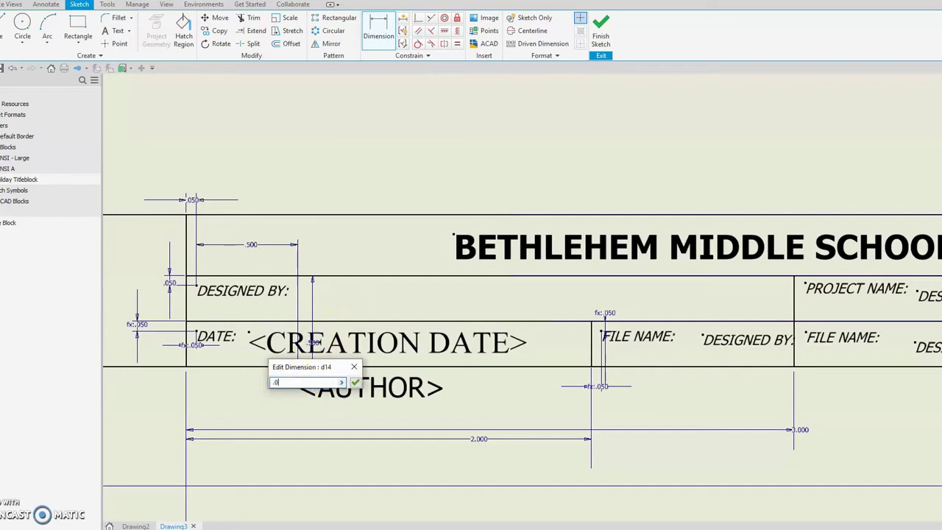
type("5")
key("Return")
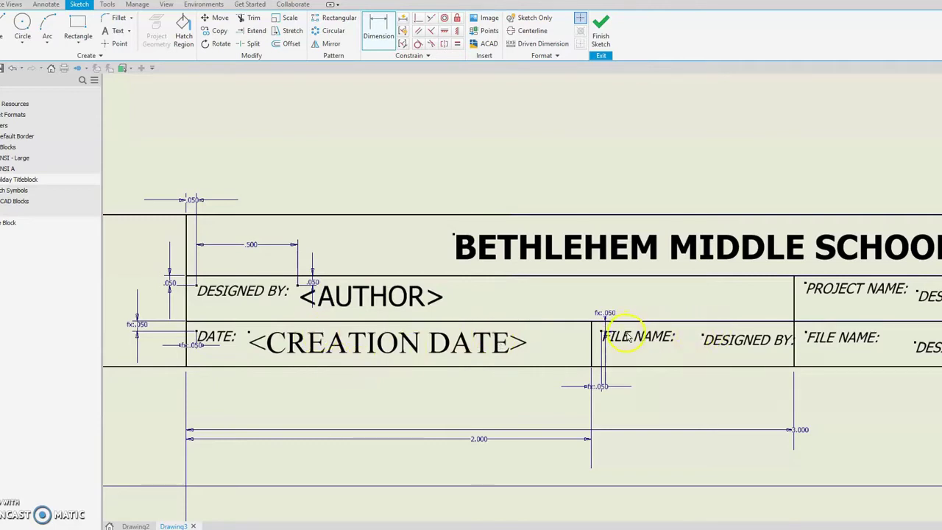
key("Escape")
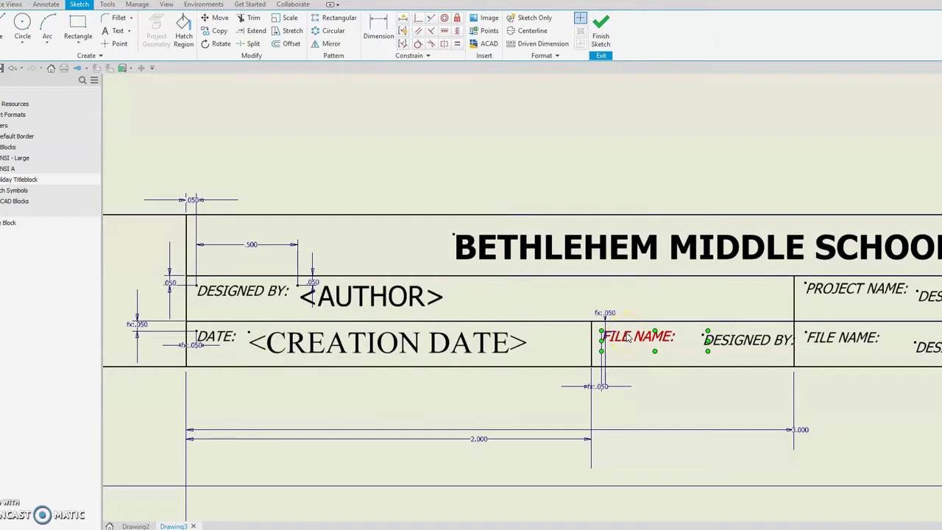
- Replace the FILE NAME: label in the cell right of <CREATION DATE> with SHEET:
double_click(628, 336)
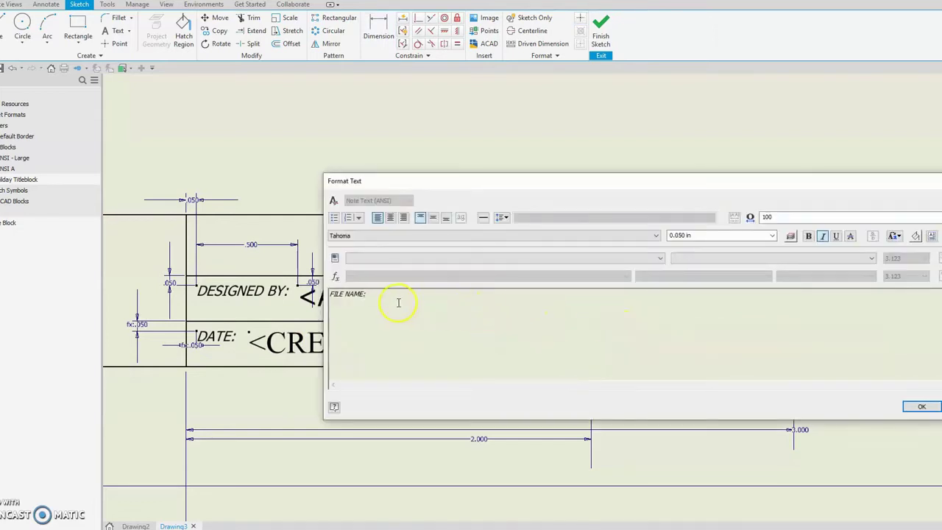
left_click_drag(364, 293, 312, 295)
type("SHEET:")
left_click(921, 407)
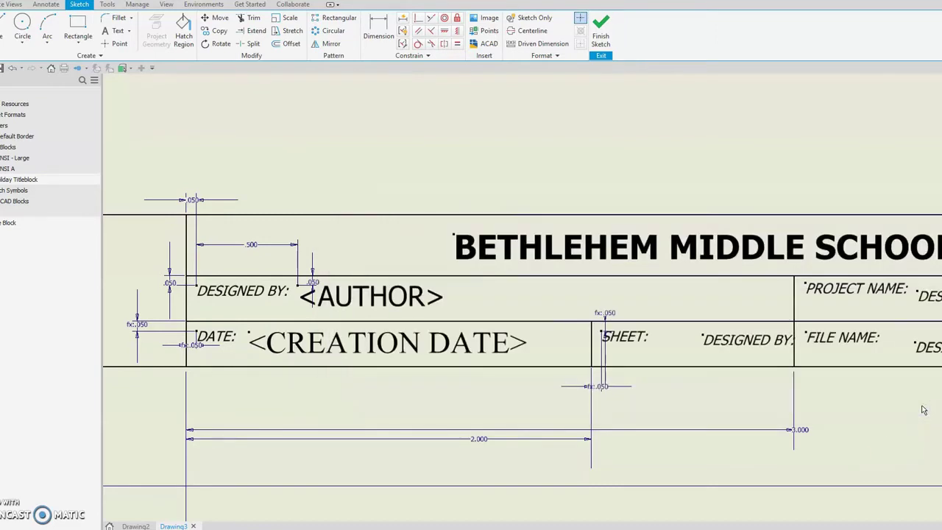
- Open the DESIGNED BY: copy beside SHEET: for editing and clear its text
left_click(756, 344)
double_click(756, 344)
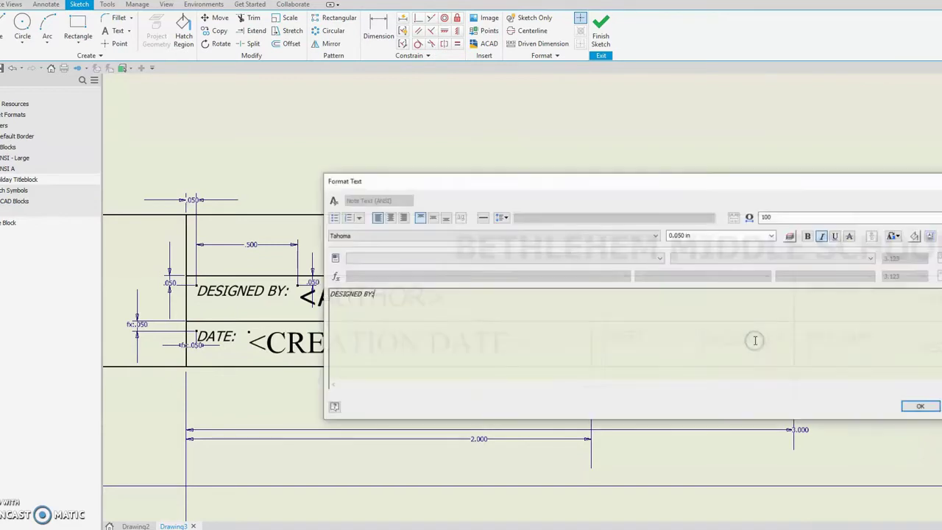
left_click_drag(389, 298, 263, 292)
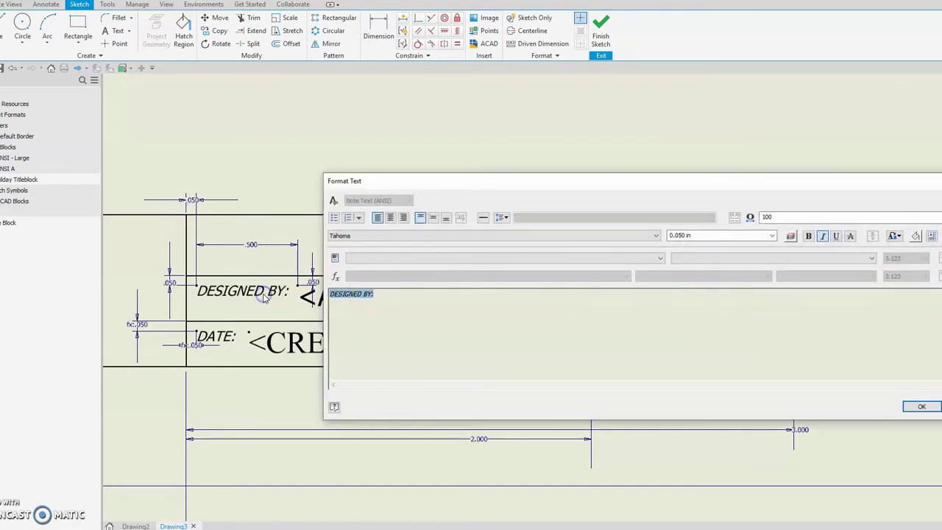
key("BackSpace")
left_click(360, 259)
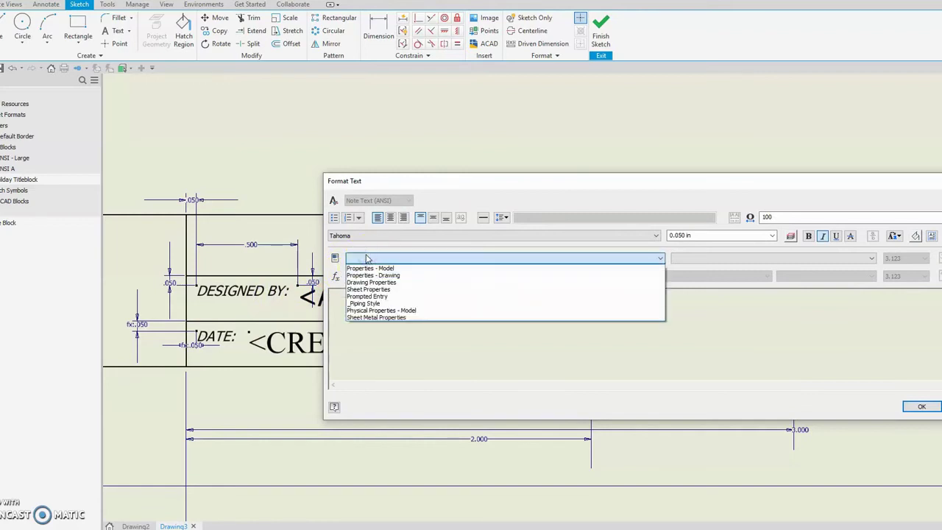
left_click(370, 276)
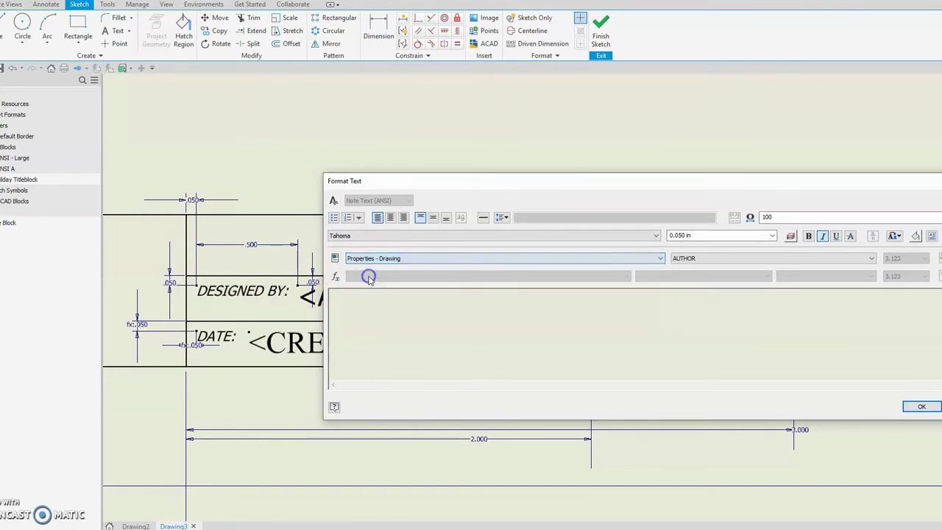
left_click(871, 260)
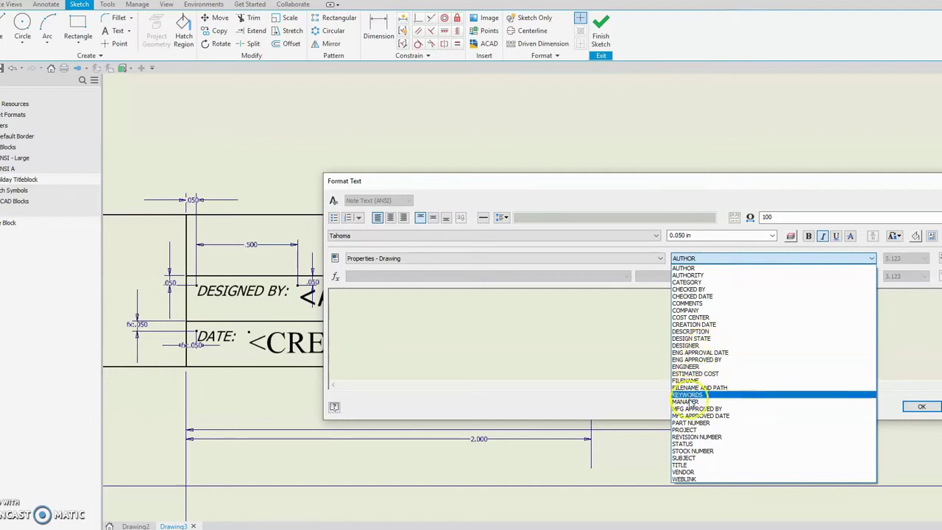
left_click(645, 194)
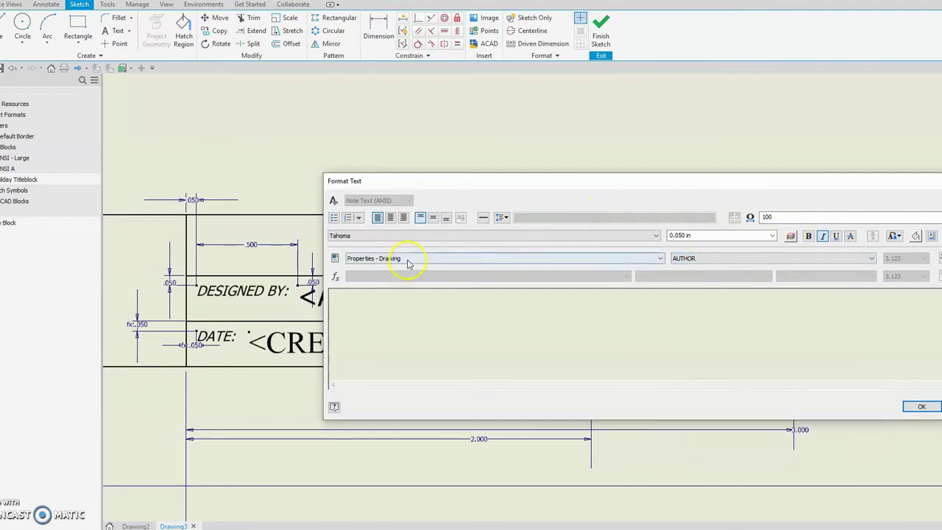
- Insert the Number of sheets property from Drawing Properties into the emptied text beside SHEET:
left_click(408, 262)
left_click(397, 278)
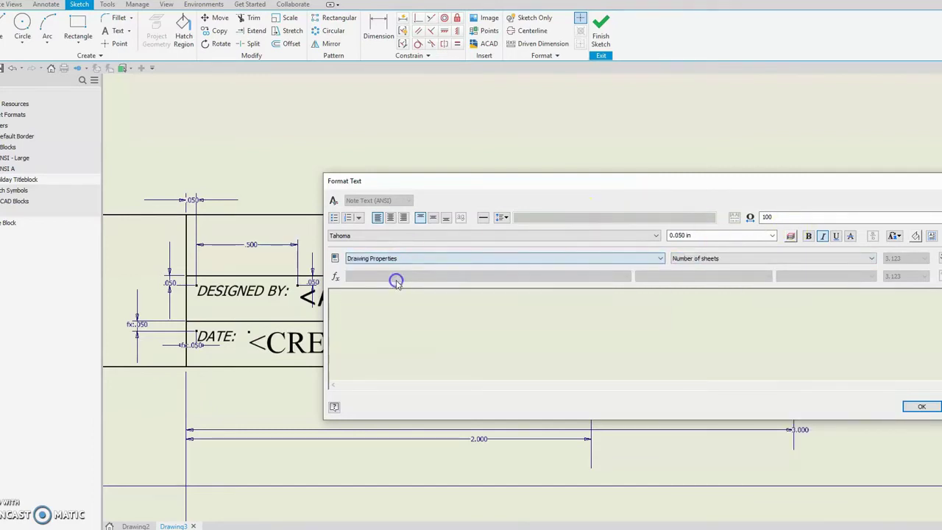
left_click(708, 259)
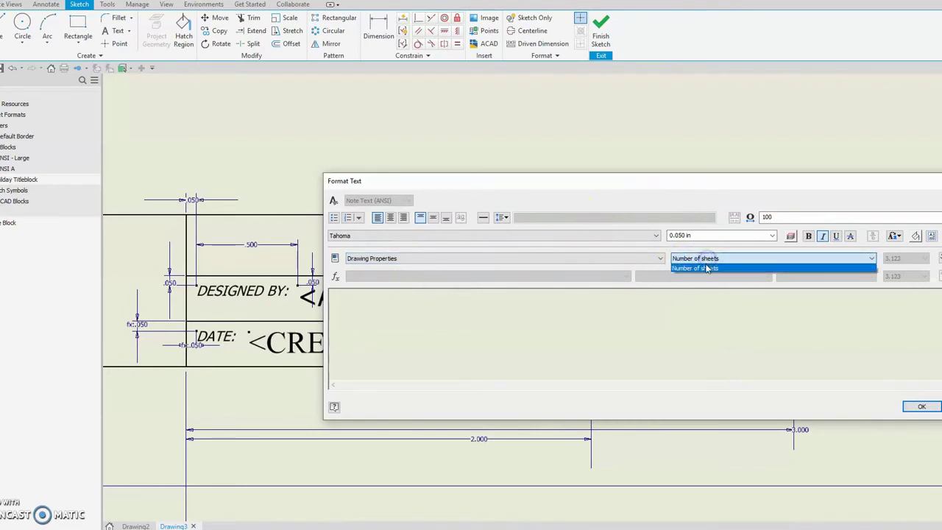
left_click(707, 269)
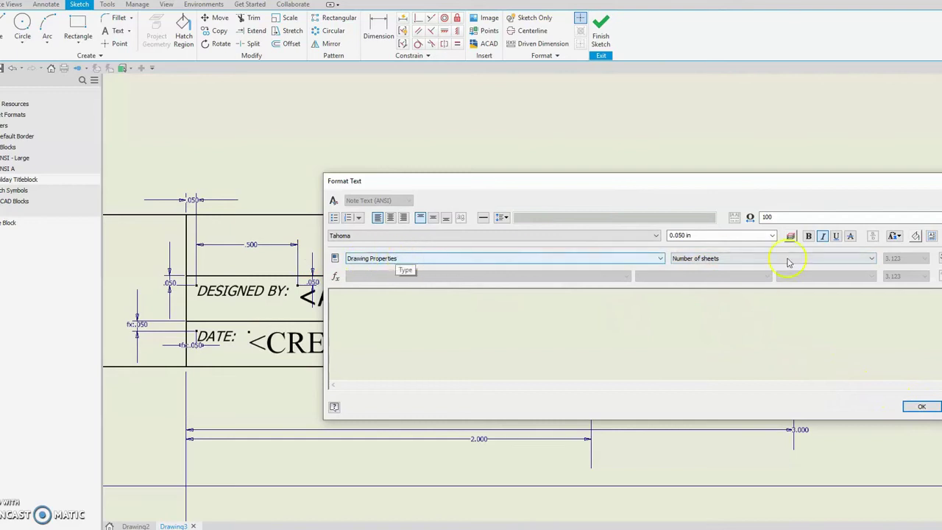
left_click(937, 258)
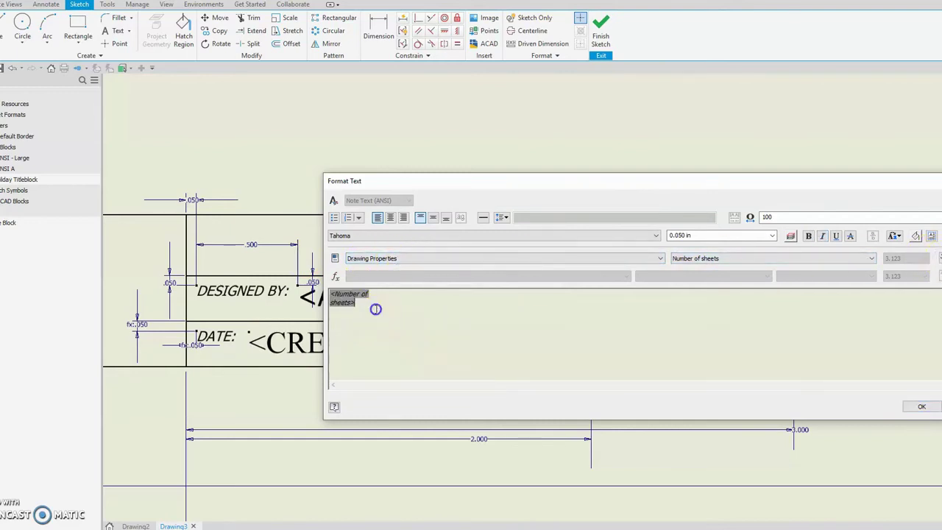
- Format the Number of sheets property text as non-italic and 0.100 in high, and apply the text edit
left_click(347, 298)
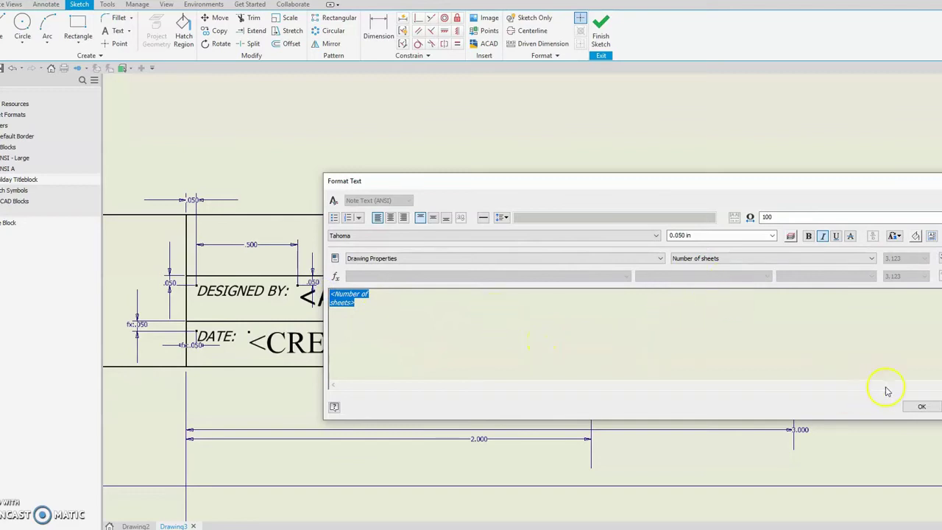
left_click(823, 237)
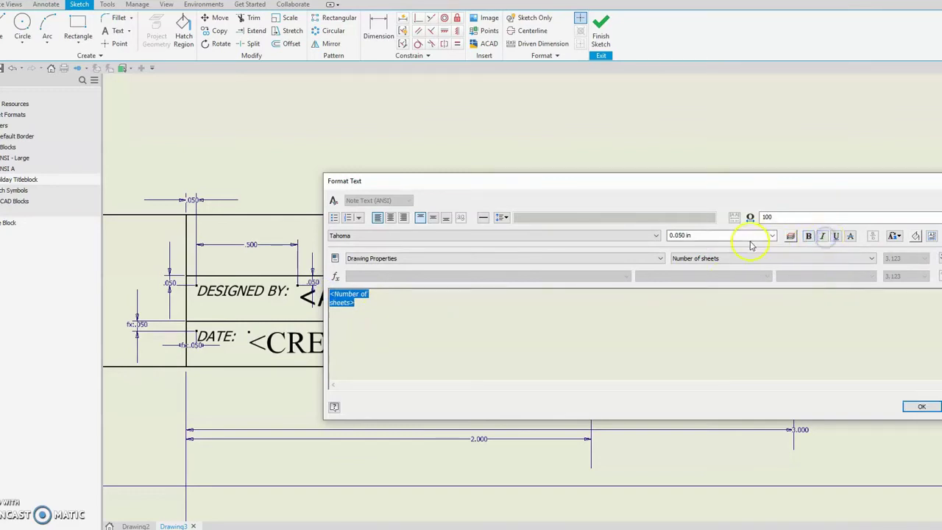
left_click(775, 235)
left_click(694, 256)
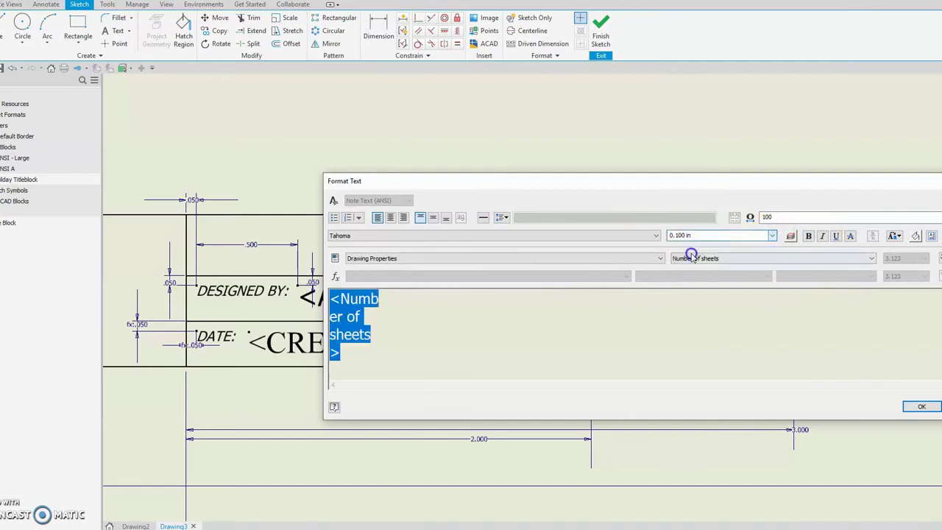
left_click(921, 407)
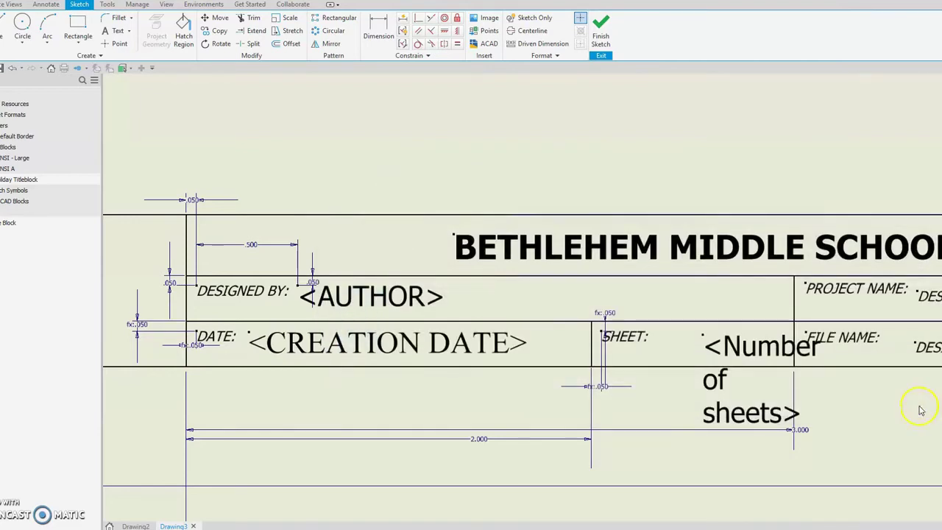
- Move the <Number of sheets> text next to SHEET: and widen its box to the cell's right edge so it wraps onto two lines
left_click_drag(705, 349, 669, 347)
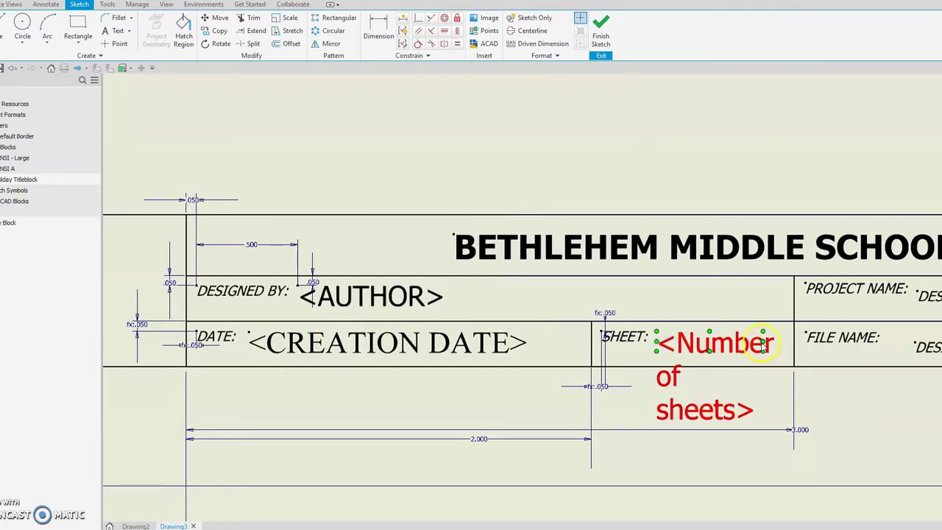
mouse_move(764, 354)
left_mouse_down()
mouse_move(755, 352)
mouse_move(778, 341)
left_mouse_up()
left_click_drag(711, 349, 723, 346)
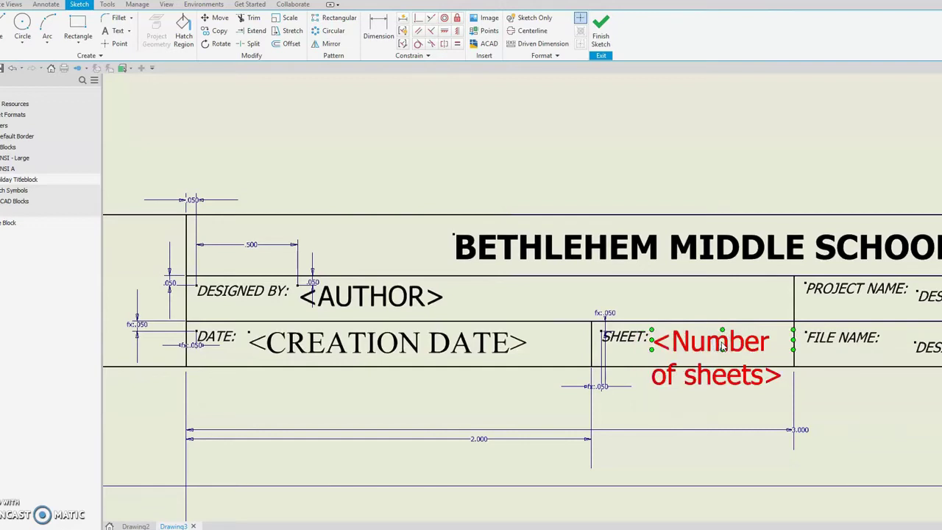
left_click(830, 343)
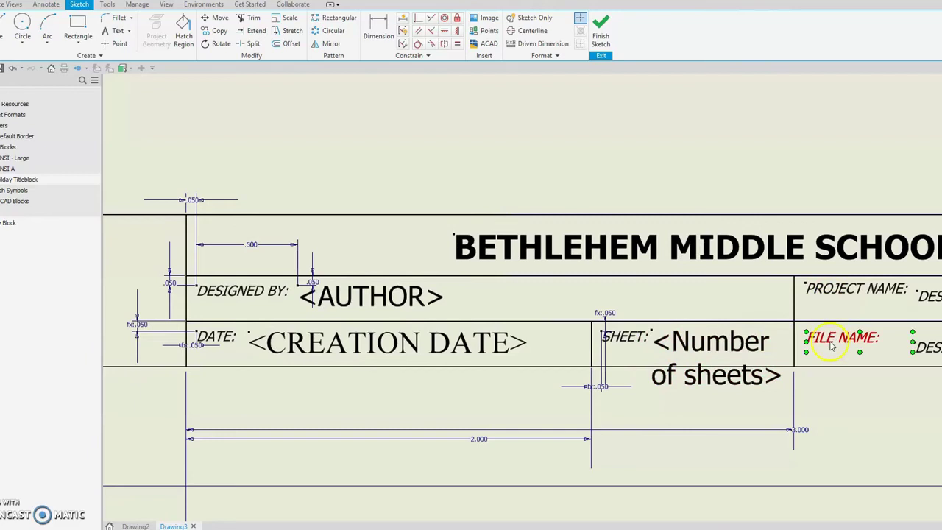
left_click(819, 374)
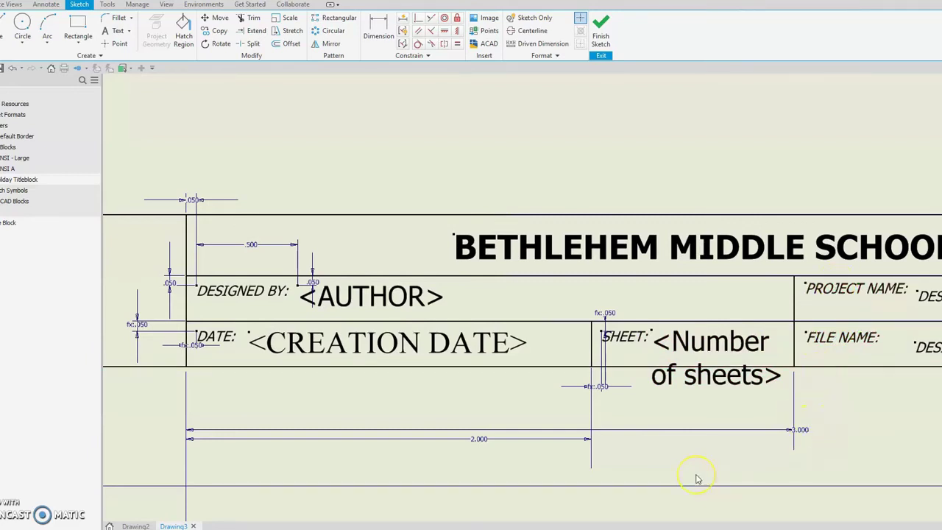
- Convert the DESIGNED BY: copy beside PROJECT NAME: into a Prompted Entry
scroll(695, 477, "down", 5)
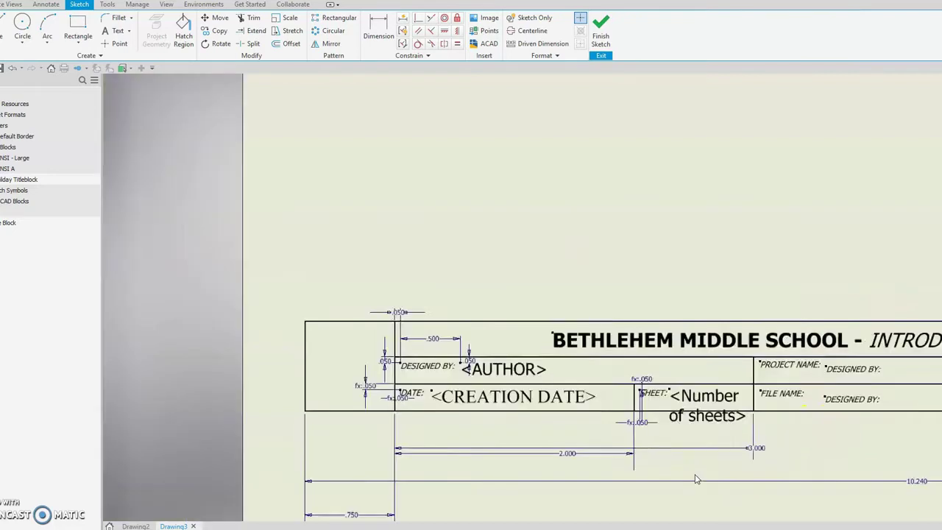
scroll(909, 440, "down", 2)
scroll(916, 441, "up", 5)
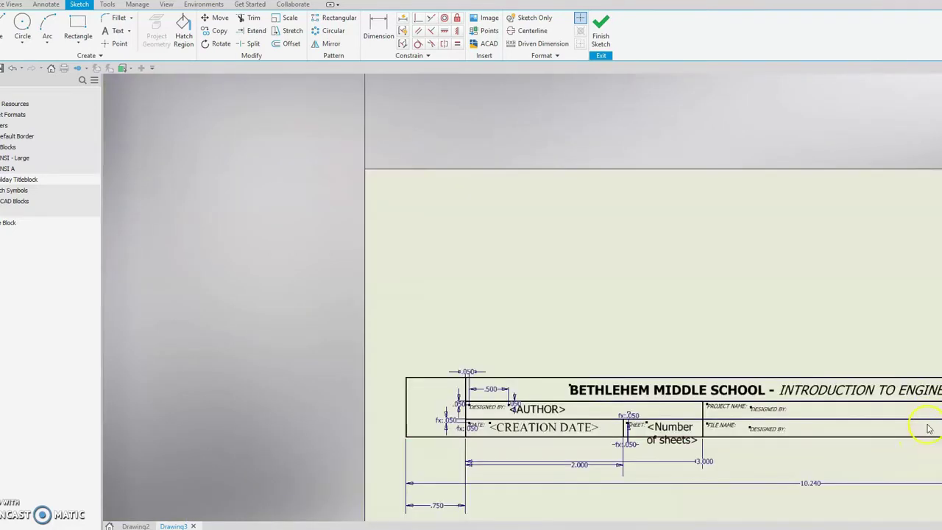
scroll(926, 420, "up", 2)
scroll(889, 421, "down", 2)
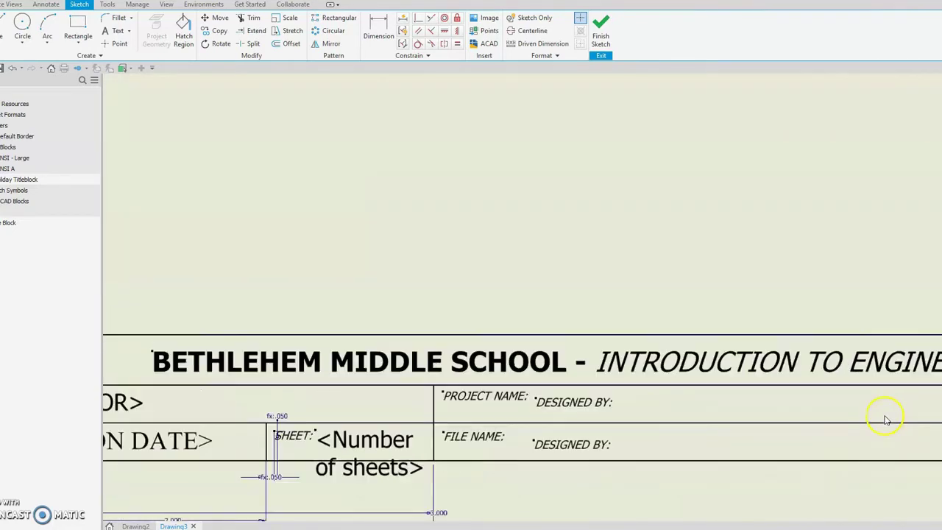
left_click(582, 409)
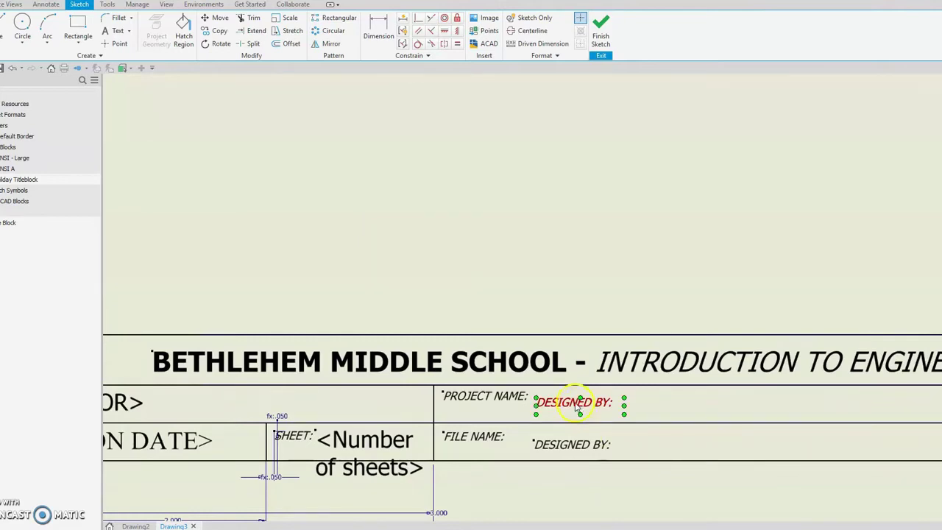
double_click(578, 409)
left_click_drag(388, 310, 290, 295)
key("BackSpace")
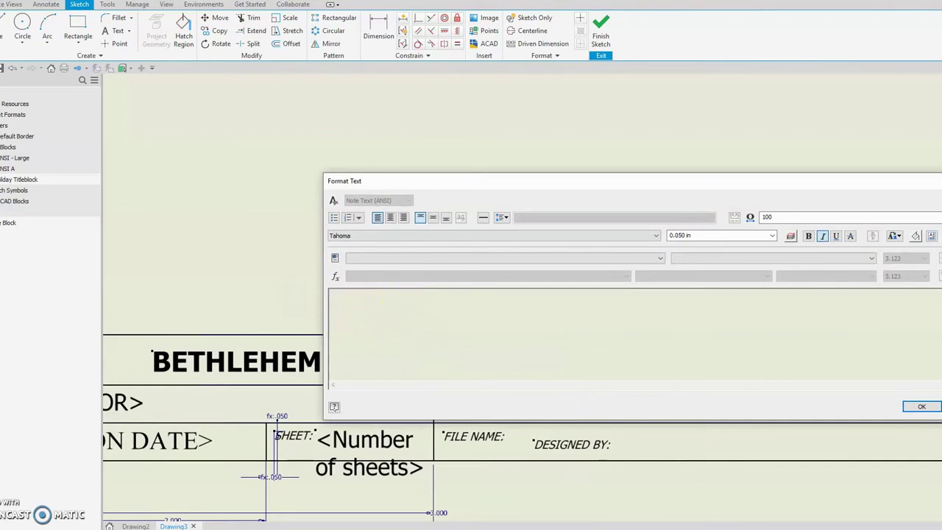
left_click(352, 259)
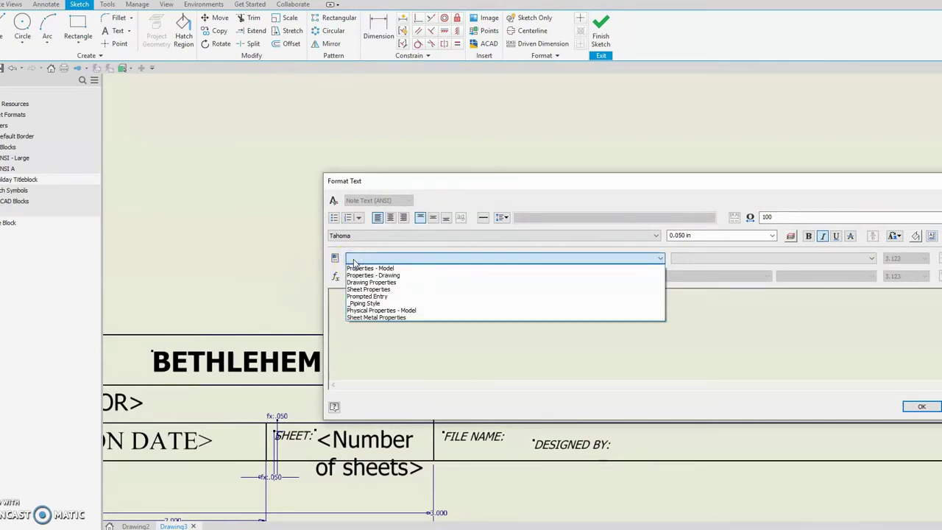
left_click(362, 297)
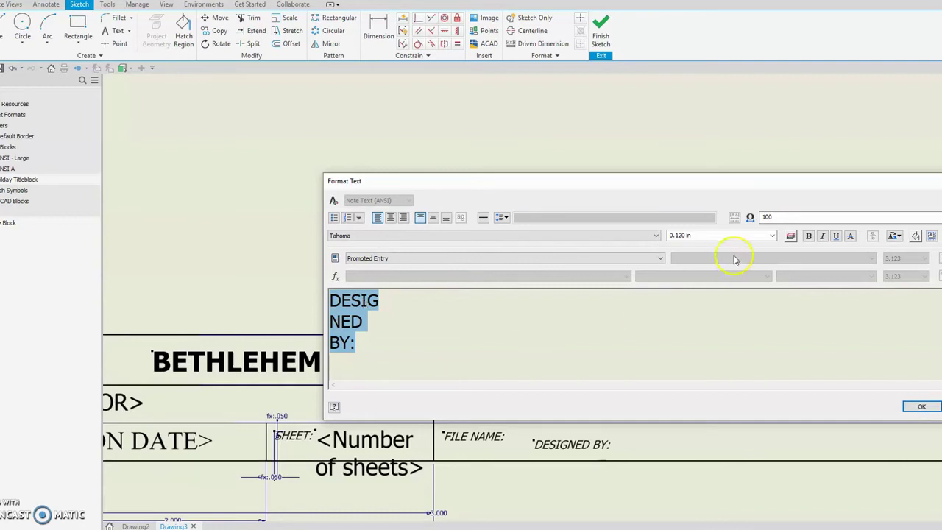
- Set the prompted DESIGNED BY: text beside PROJECT NAME: to 0.100 in high and widen its box across most of the cell
left_click(772, 236)
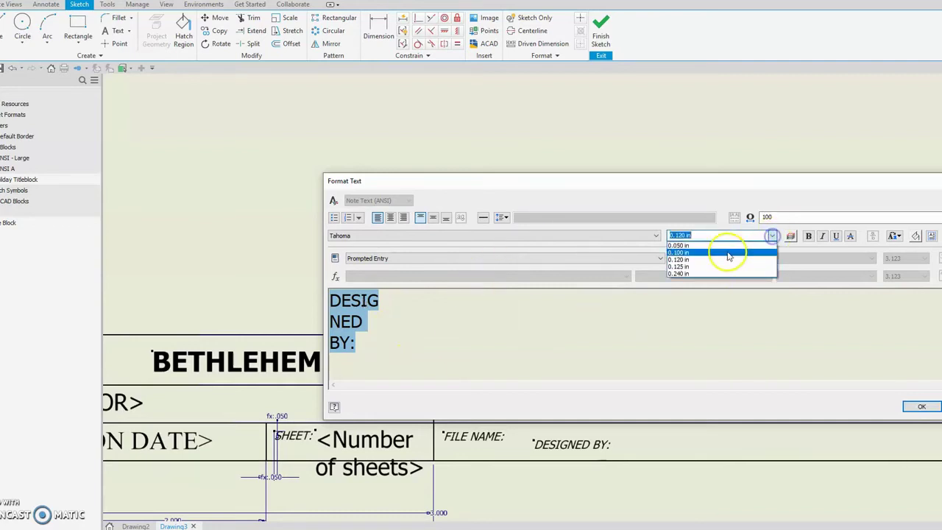
left_click(714, 245)
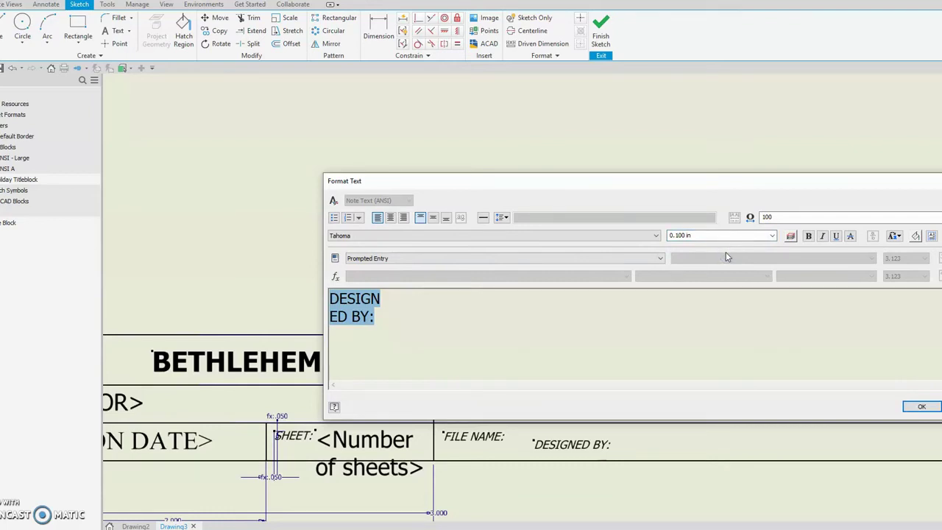
left_click(919, 407)
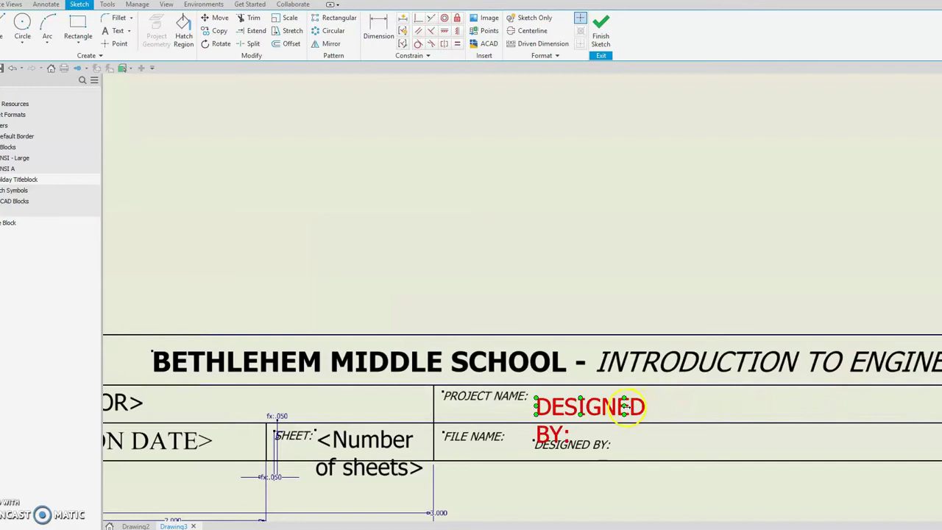
left_click_drag(624, 407, 941, 407)
scroll(936, 476, "down", 5)
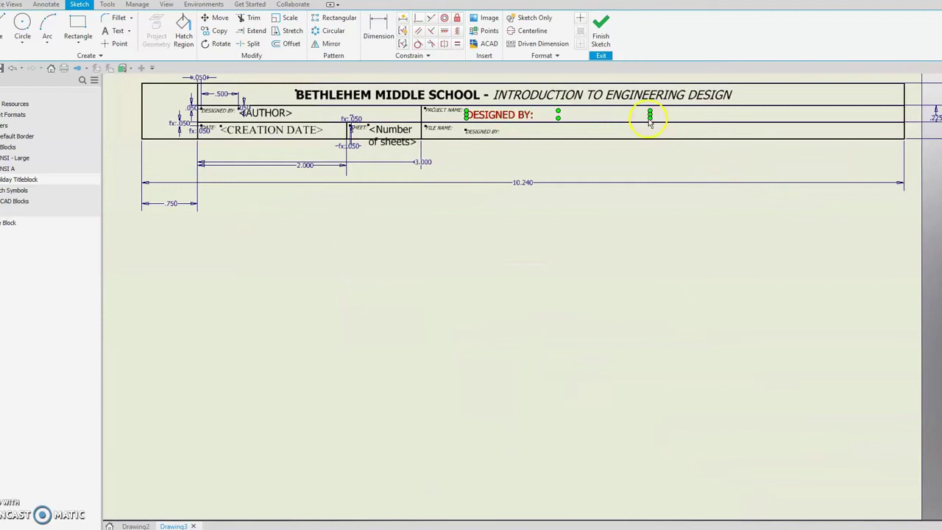
left_click_drag(650, 116, 811, 114)
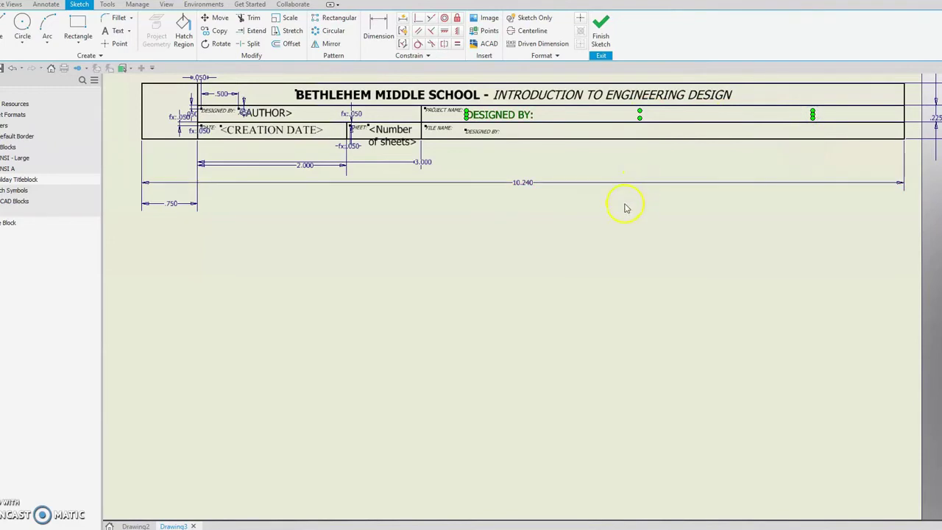
left_click(667, 284)
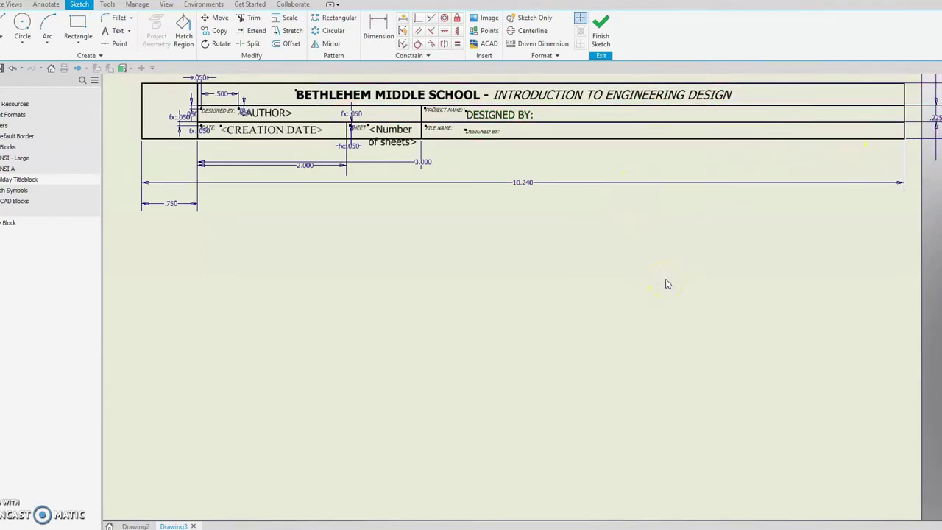
- Draw an image frame filling the empty .750-wide logo cell at the start of the title block
left_click(578, 150)
left_click(439, 127)
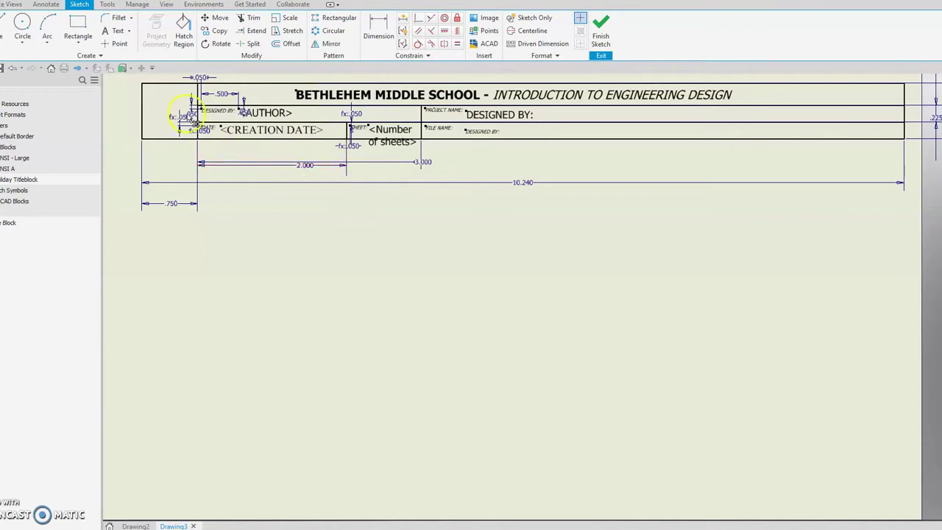
left_click(162, 104)
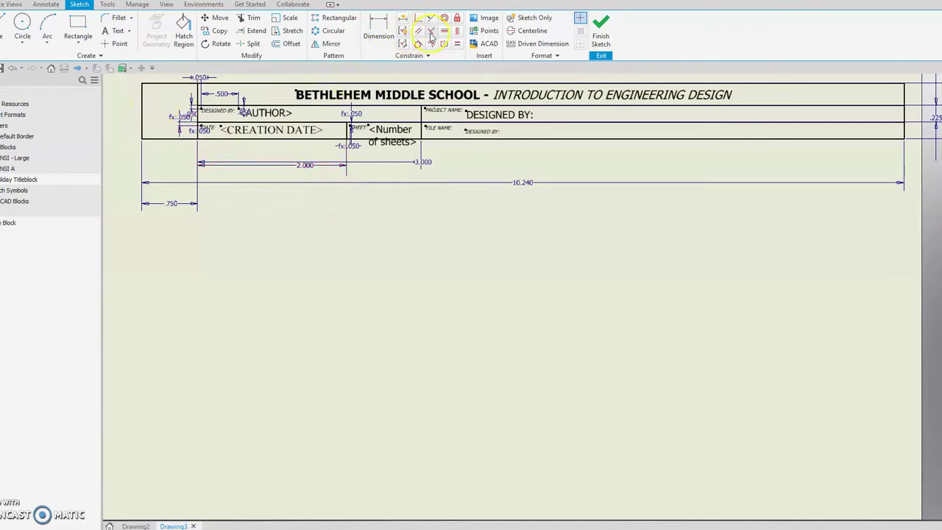
left_click(486, 18)
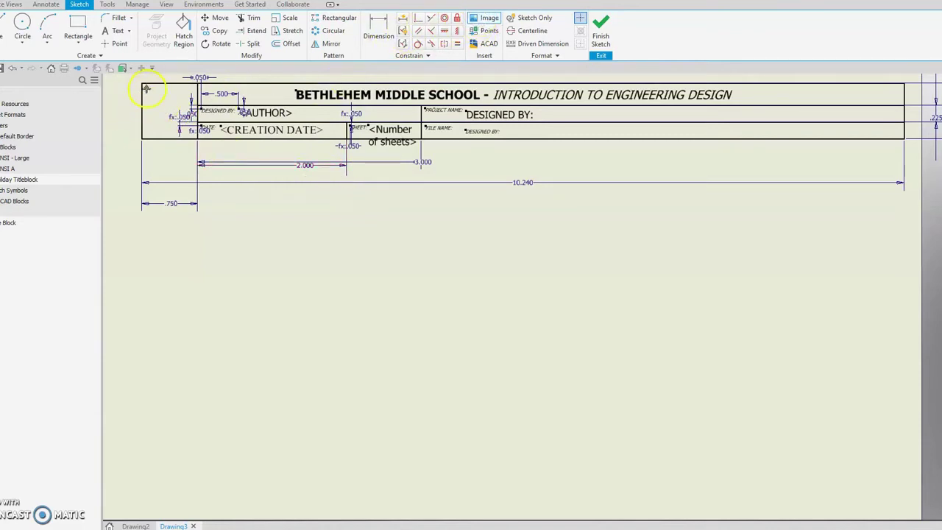
left_click_drag(143, 85, 197, 127)
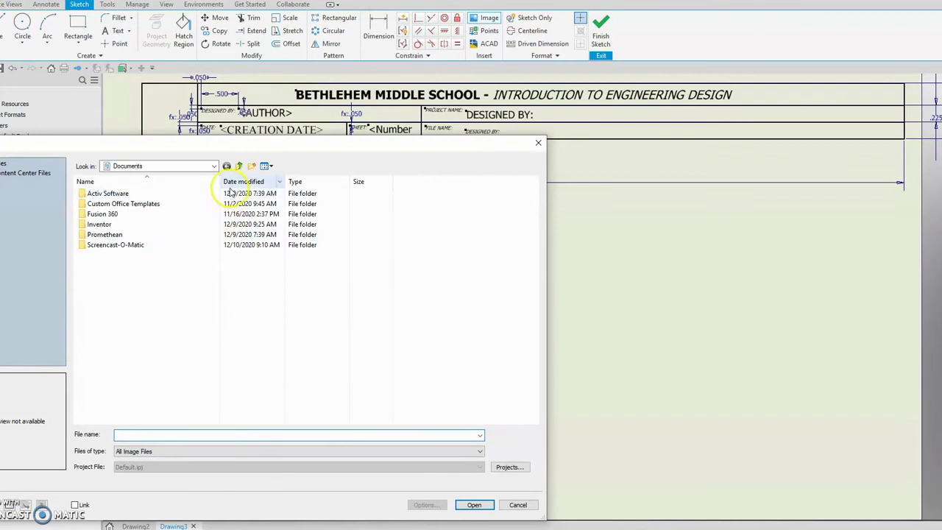
- Load the BC Eagle image from the PSG Classroom folder on Google Drive File Stream (G:) into the logo frame and end image placement
left_click(516, 506)
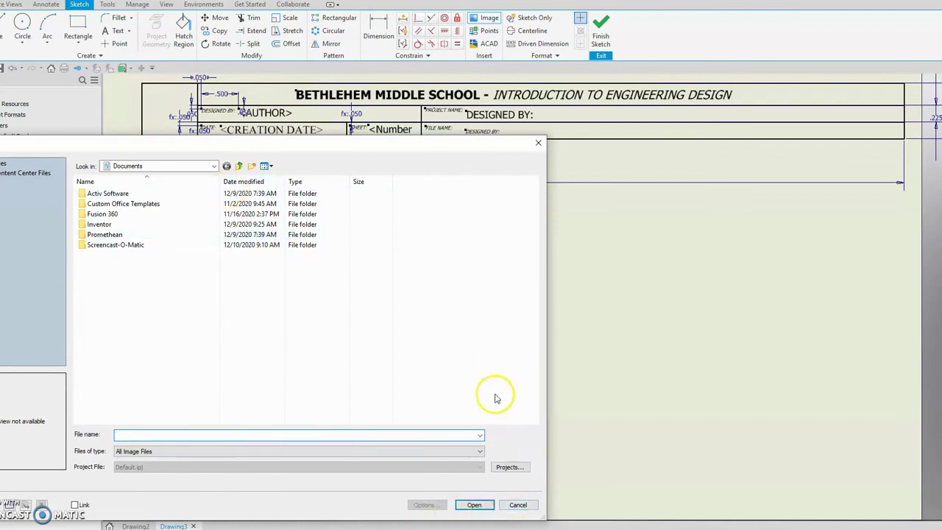
left_click(214, 166)
left_click(215, 168)
left_click(215, 168)
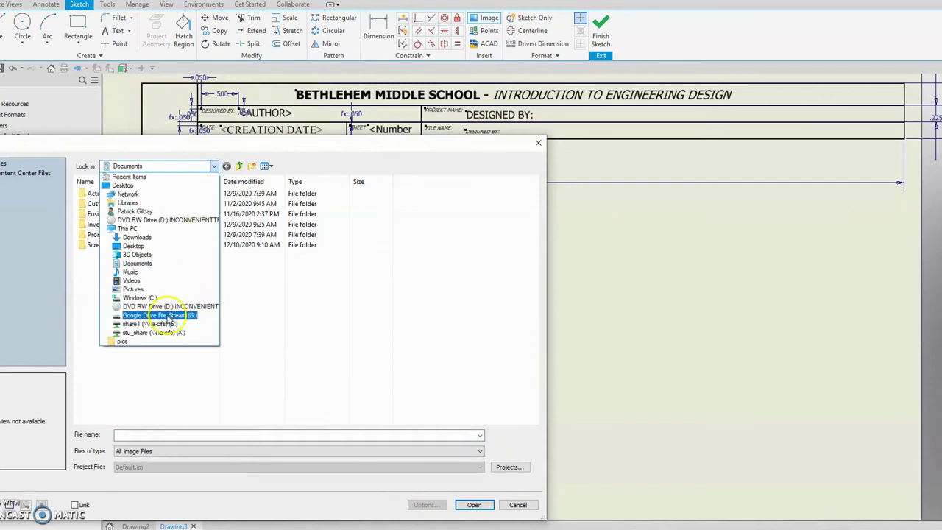
left_click(170, 316)
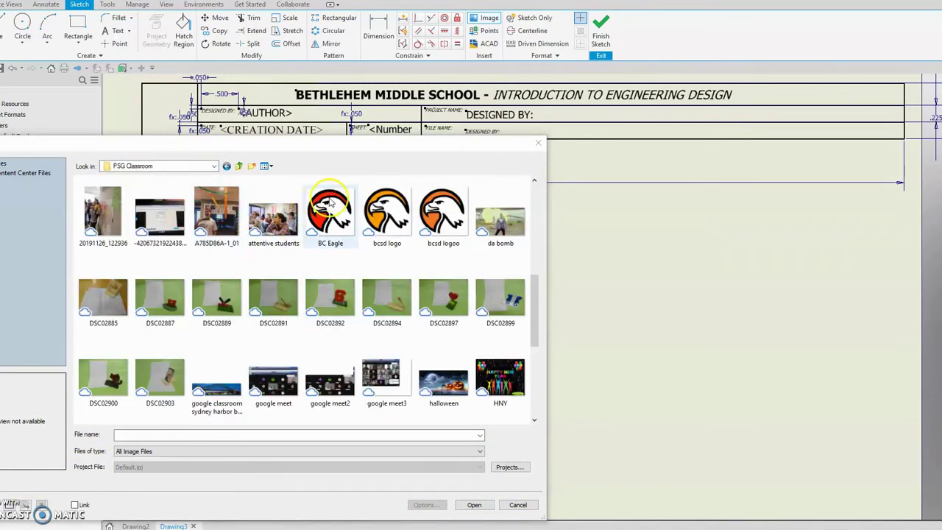
double_click(331, 202)
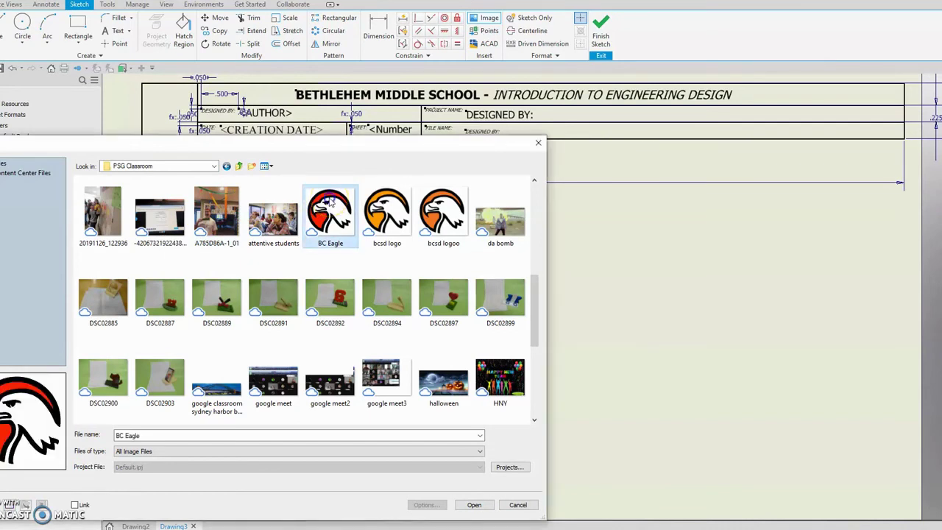
left_click(518, 505)
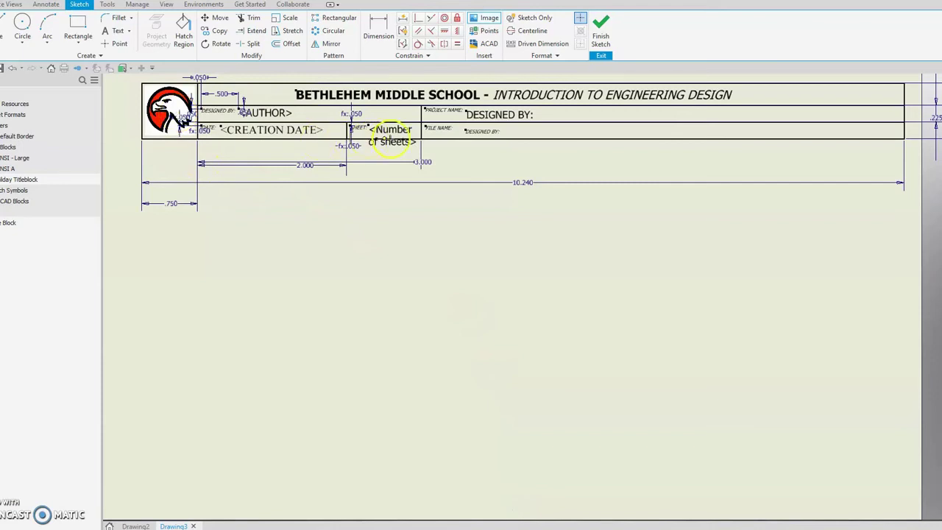
- Replace the prompted DESIGNED BY: text in the project cell with PROJECT NAME: and apply the text edit
left_click(627, 128)
left_click(600, 34)
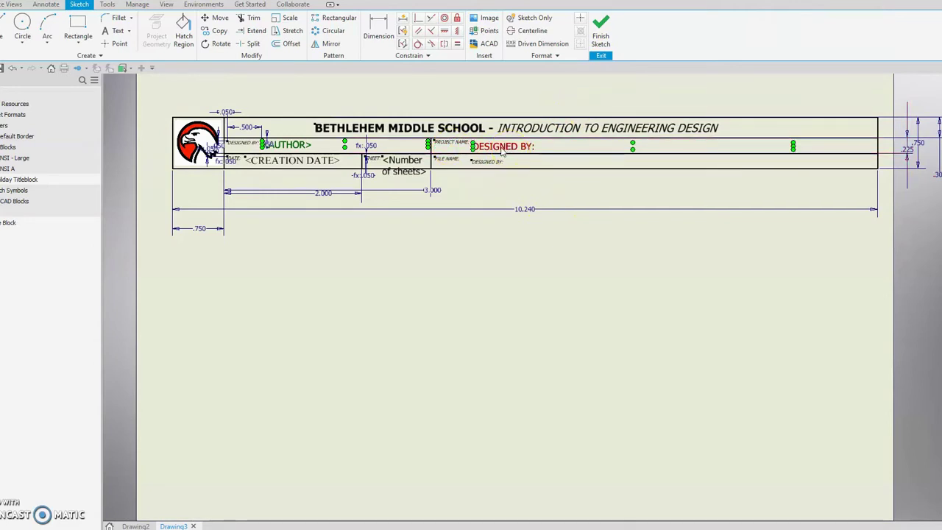
double_click(502, 147)
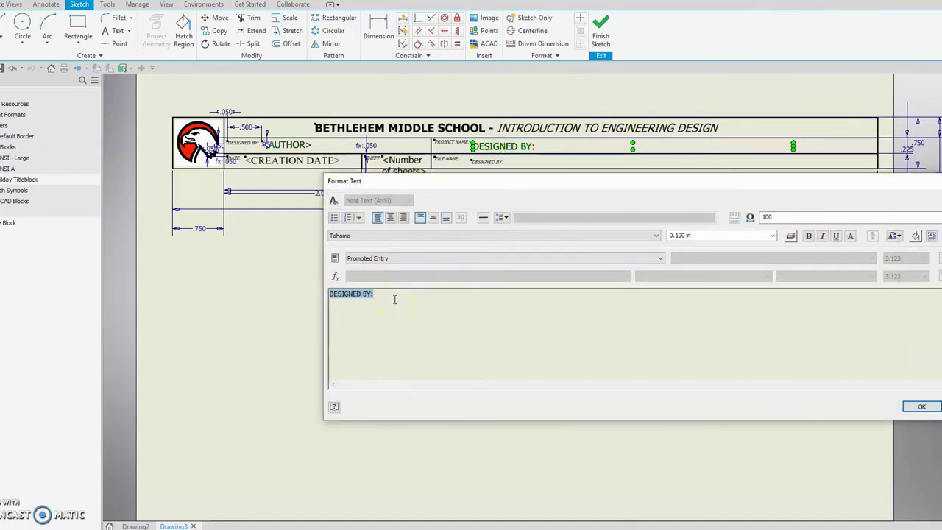
type("p")
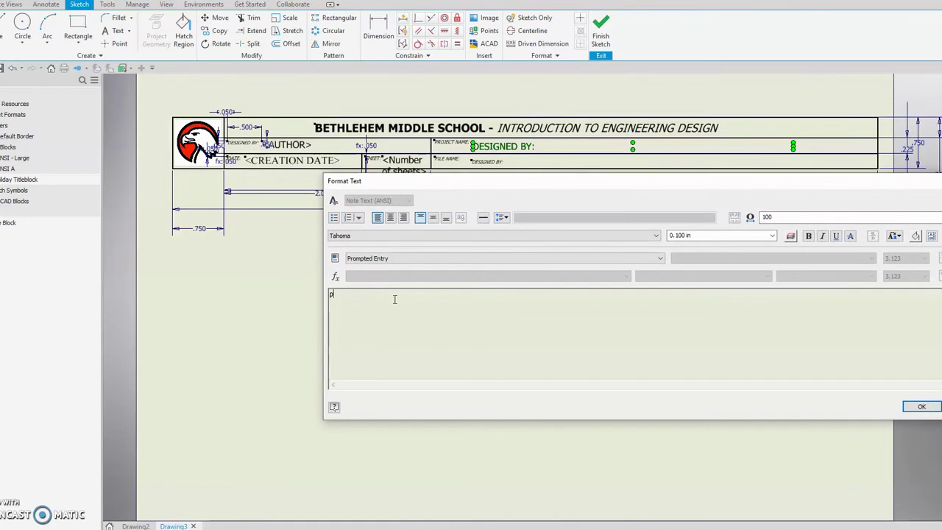
type("ROJECT nAME")
key("BackSpace")
key("BackSpace")
key("BackSpace")
key("BackSpace")
key("BackSpace")
key("BackSpace")
key("BackSpace")
key("BackSpace")
key("BackSpace")
key("BackSpace")
key("BackSpace")
key("BackSpace")
type("PROJECT NA")
left_click_drag(396, 294, 305, 292)
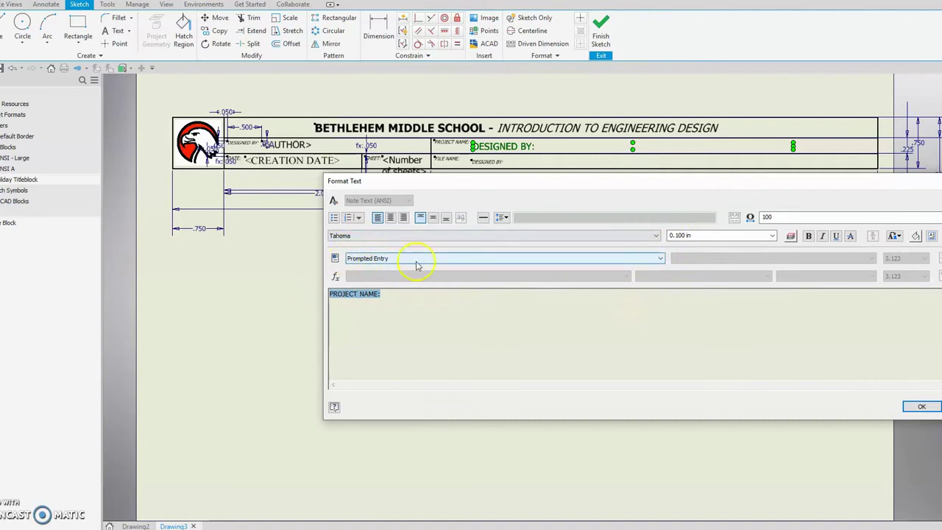
left_click(921, 408)
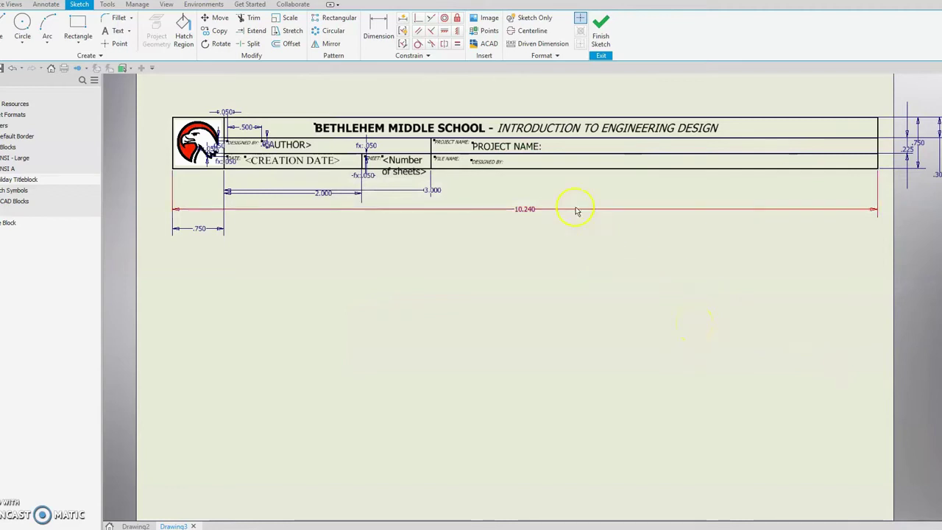
- Check the text type and format of the PROJECT NAME: prompt, leaving its settings as they are
left_click(547, 182)
left_click(495, 148)
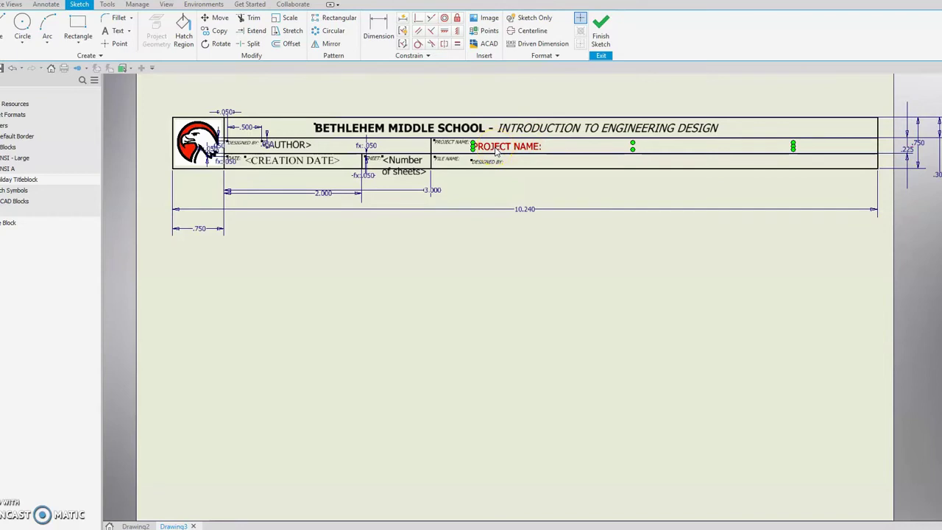
double_click(497, 149)
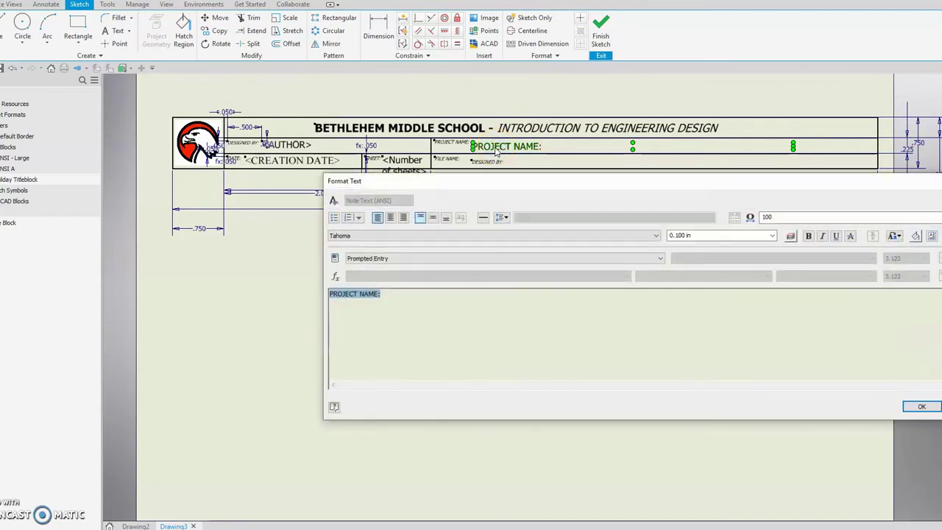
left_click(379, 259)
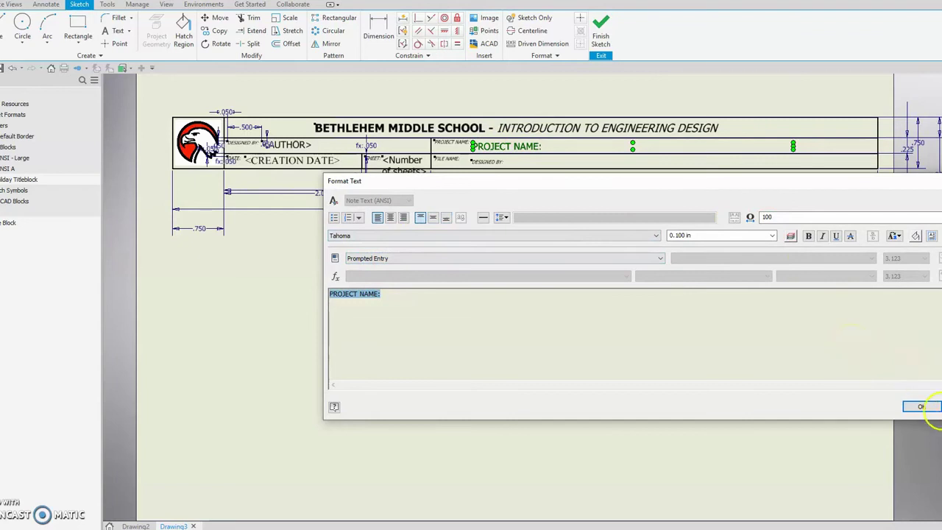
left_click(913, 407)
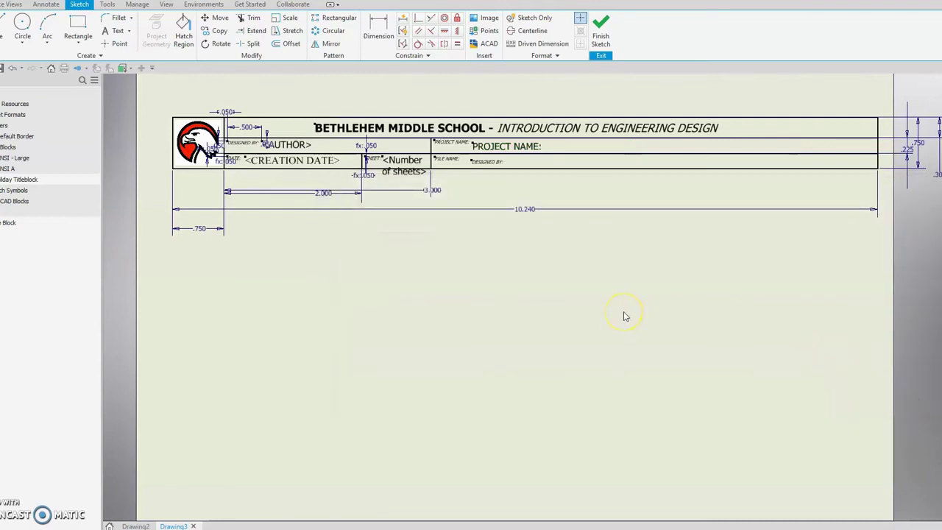
- Finish the title block sketch and save the edits to the custom title block
left_click(601, 28)
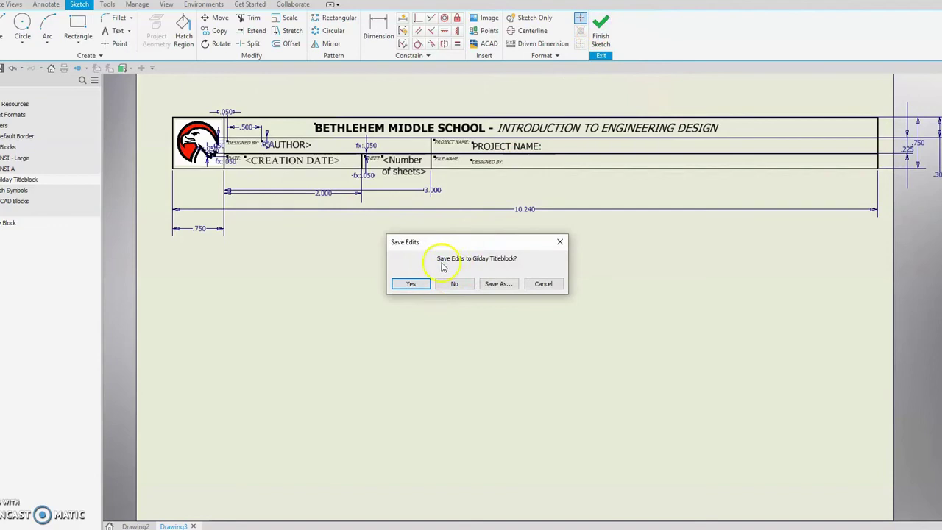
left_click(412, 285)
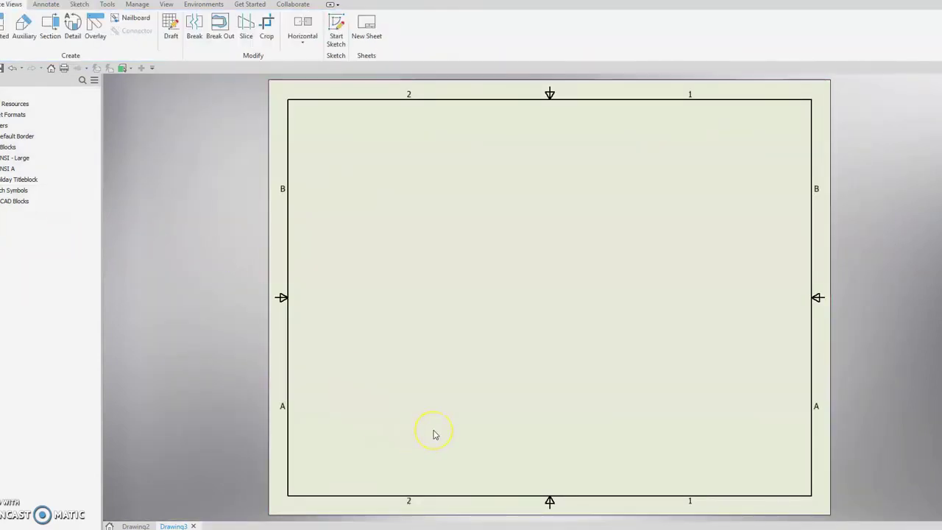
- Insert the custom title block on Sheet:1, filling the PROJECT NAME: prompt with the name of Activity 1.3.5
right_click(24, 184)
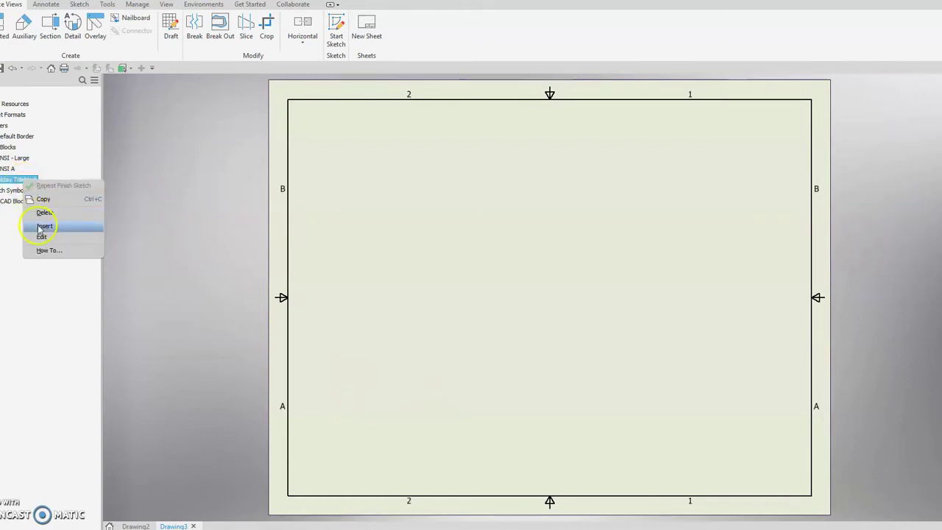
left_click(39, 227)
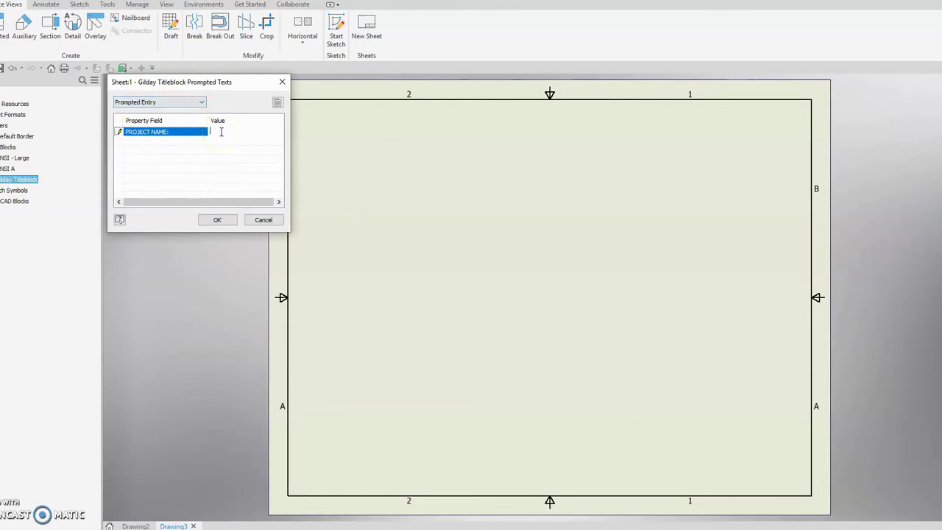
type("aCT")
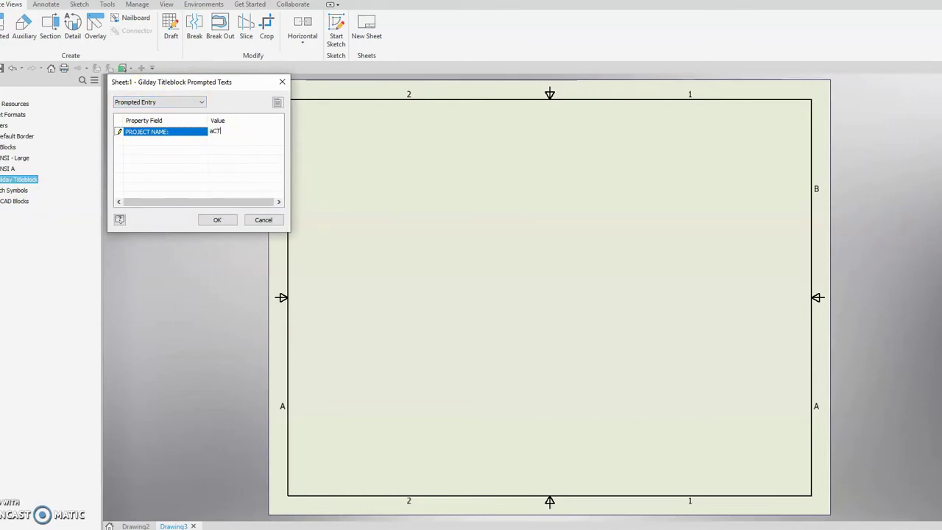
type("IVITY 1.3.5")
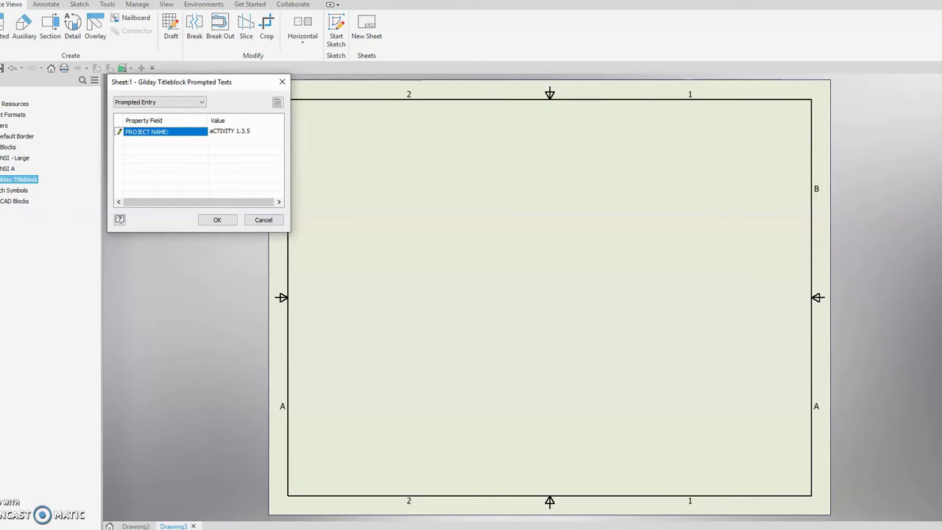
key("BackSpace")
key("BackSpace")
key("BackSpace")
key("BackSpace")
key("BackSpace")
key("BackSpace")
key("BackSpace")
key("BackSpace")
key("BackSpace")
key("BackSpace")
key("BackSpace")
left_click(214, 220)
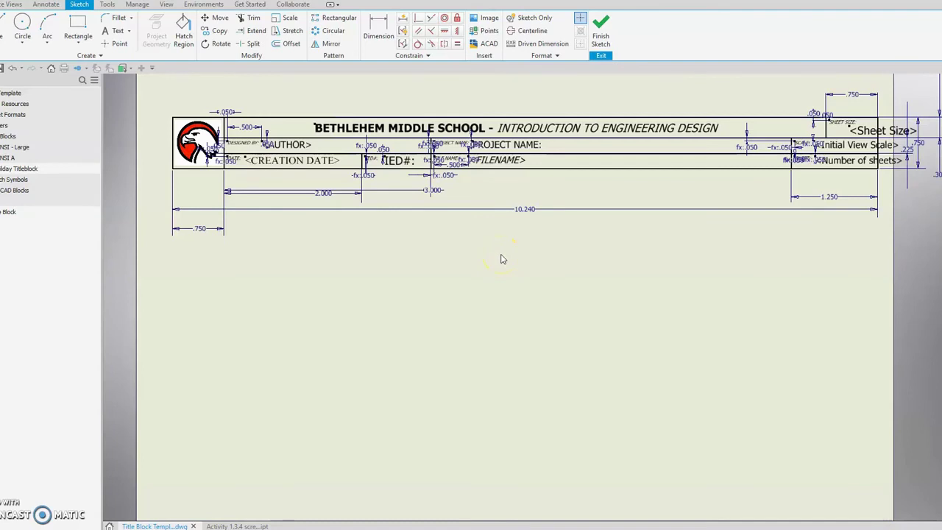
- Finish the completed title block sketch in the title block template drawing and save its edits
left_click(651, 146)
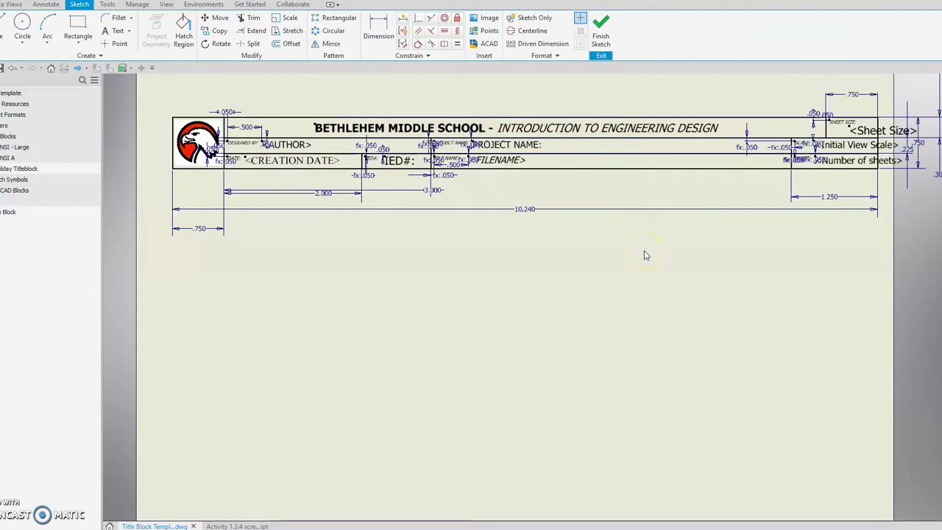
left_click(600, 30)
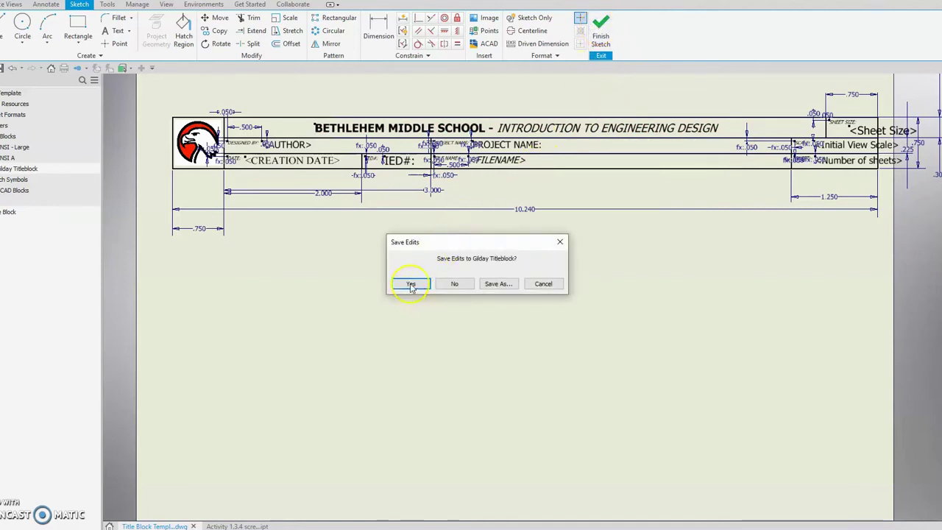
left_click(409, 285)
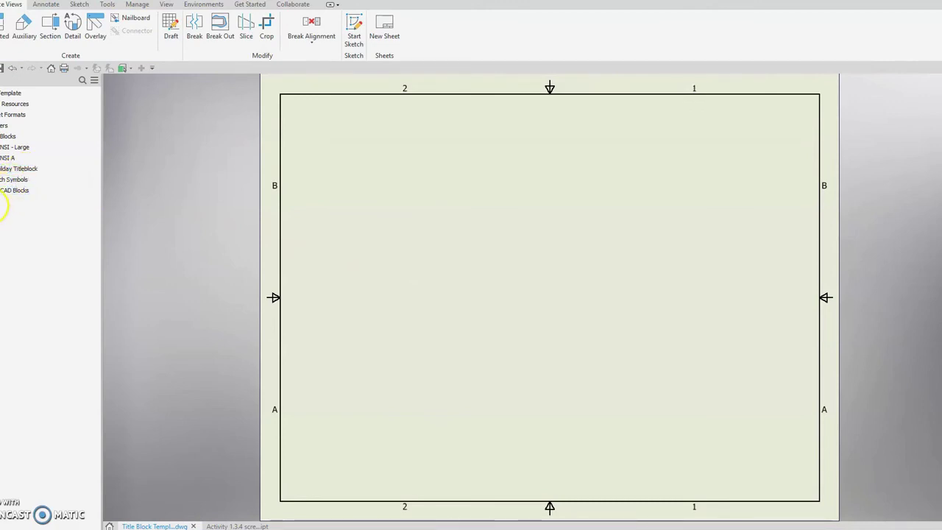
- Insert the custom title block on Sheet:1, filling PROJECT NAME: with ACTIVITY 1.3.4 and IED#: with 001
right_click(24, 169)
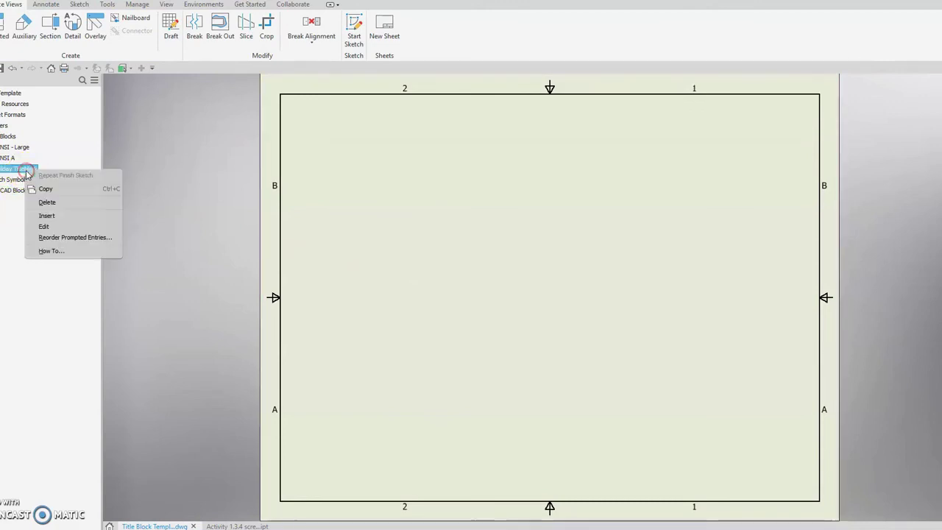
left_click(46, 215)
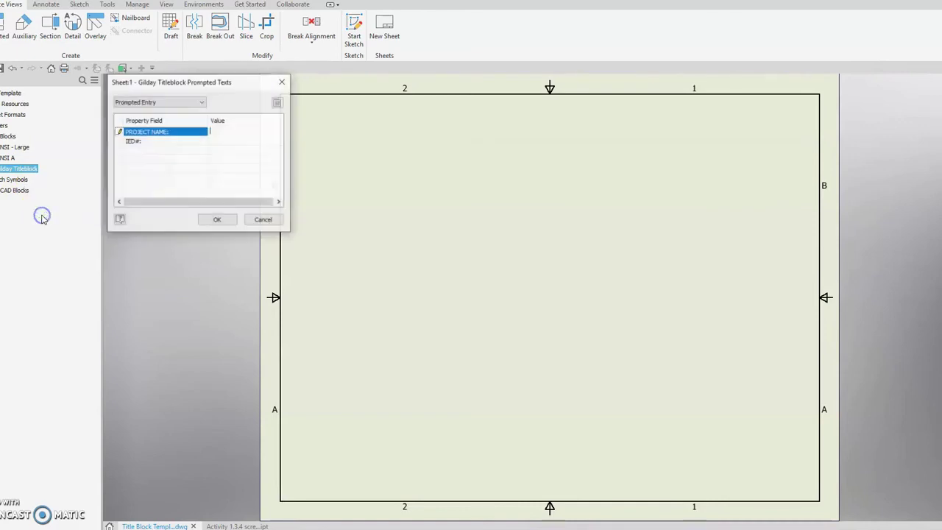
left_click(232, 130)
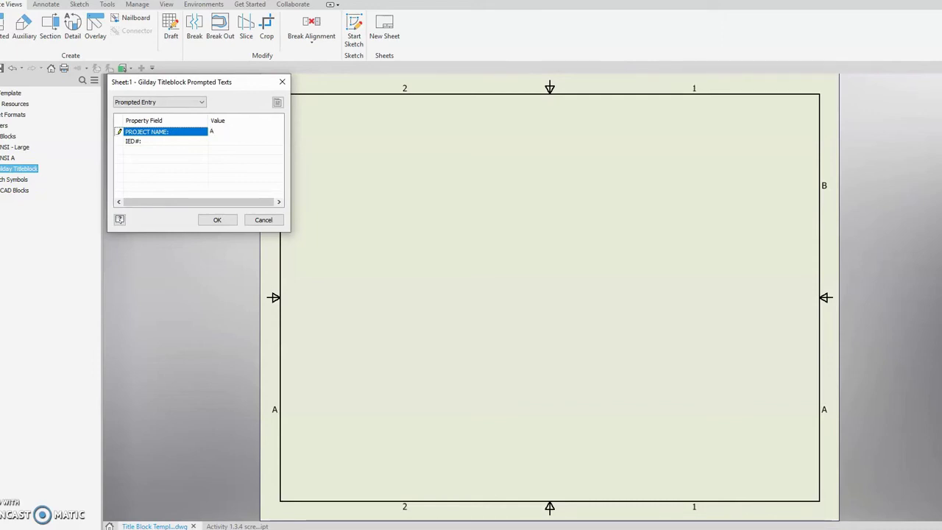
type("CTIVITY 1.3.4")
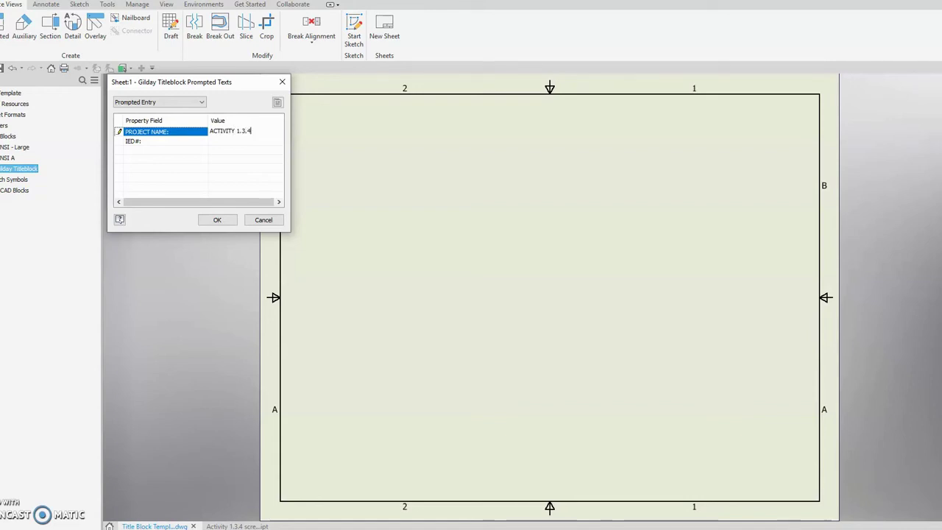
left_click(237, 140)
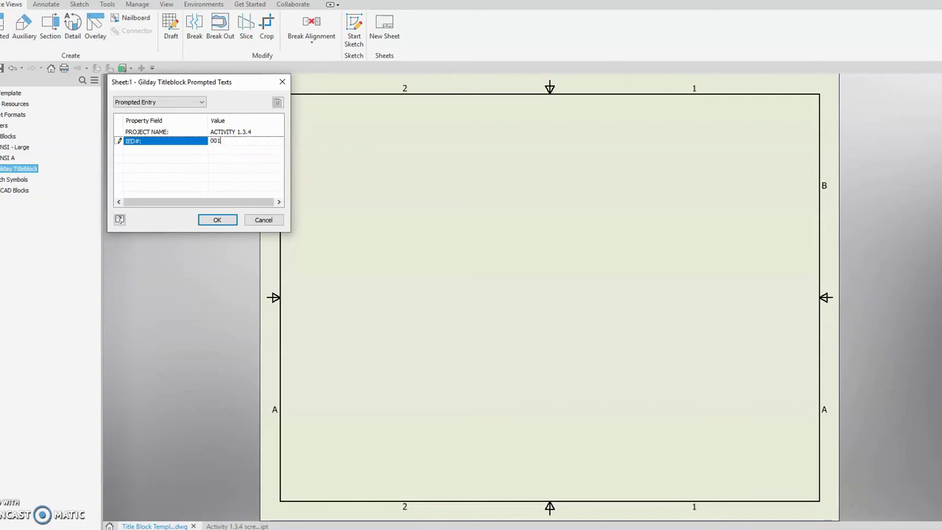
left_click(218, 227)
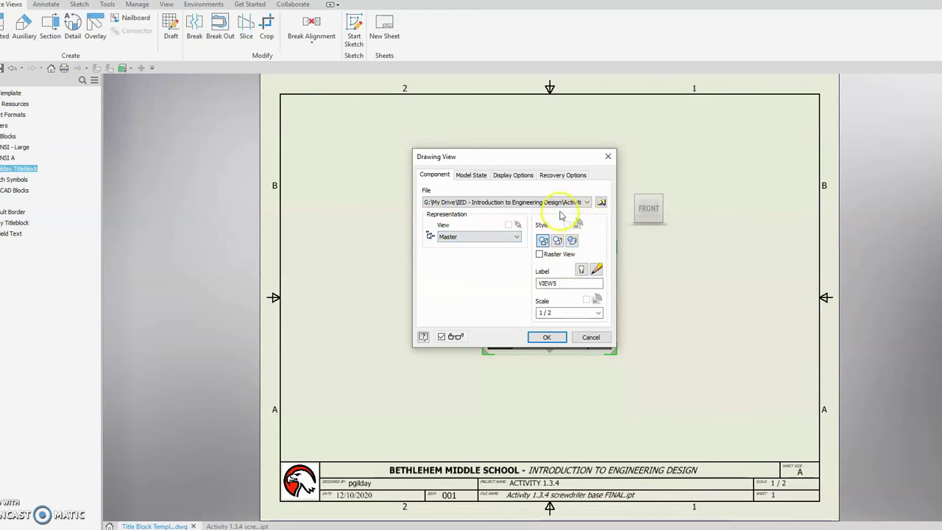
- Place a 1/2 scale front base view of the screwdriver base near the sheet's lower left, with projected top, right-side and isometric views
left_click_drag(526, 160, 148, 158)
left_click_drag(539, 278, 405, 346)
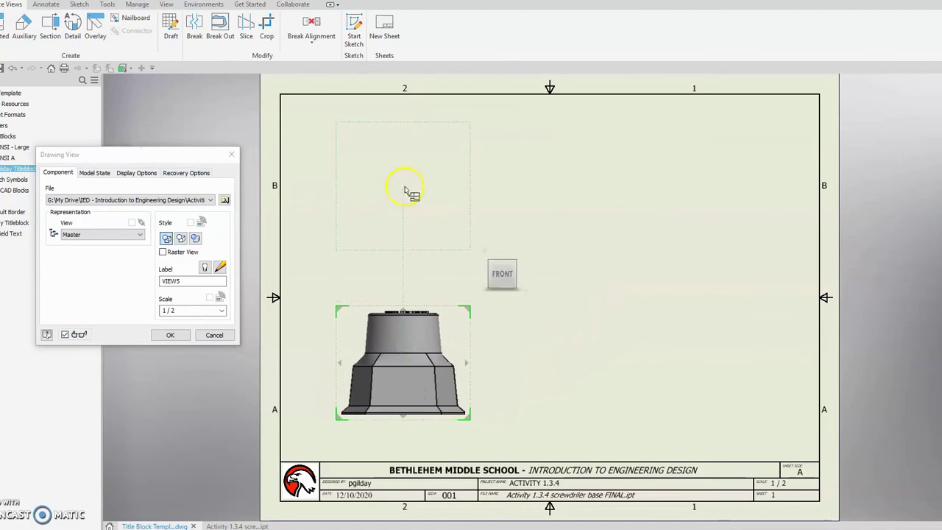
left_click(407, 191)
left_click(661, 382)
left_click(661, 213)
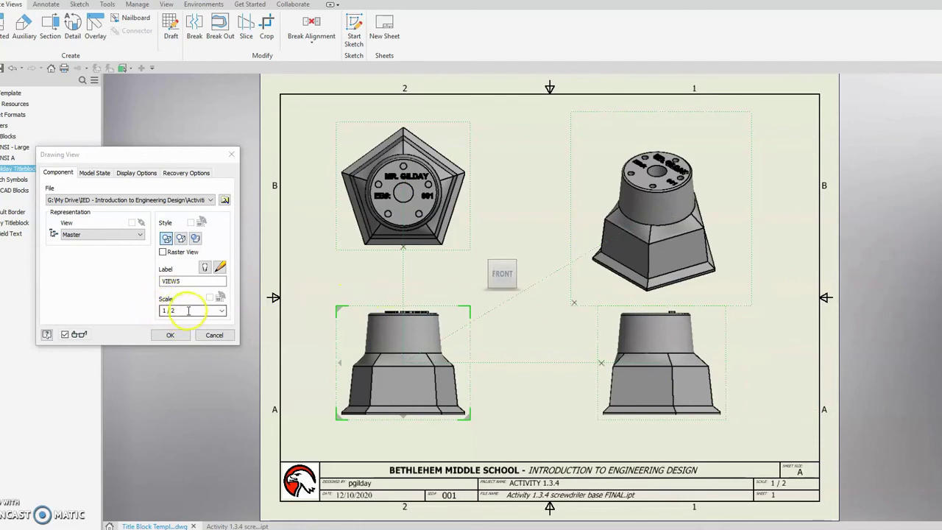
left_click(169, 337)
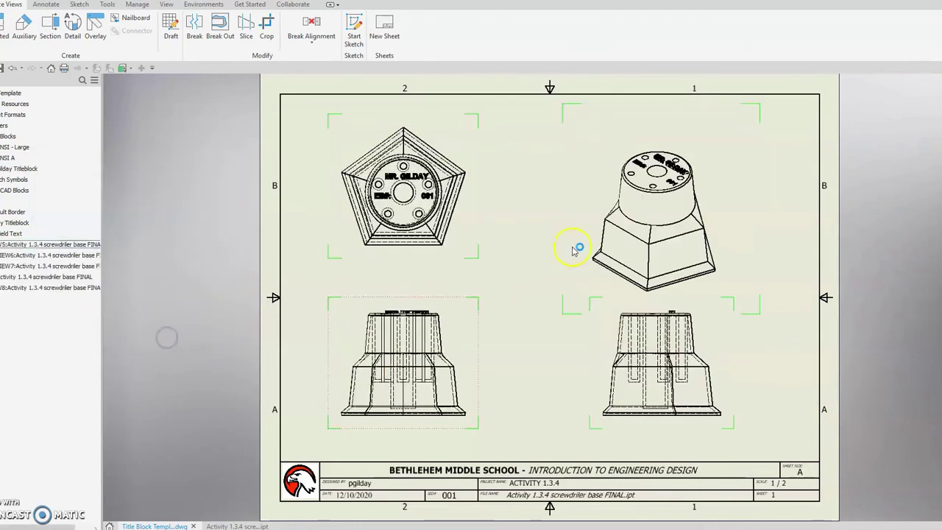
- Set the isometric view to shaded style and its scale to 1/3
double_click(590, 206)
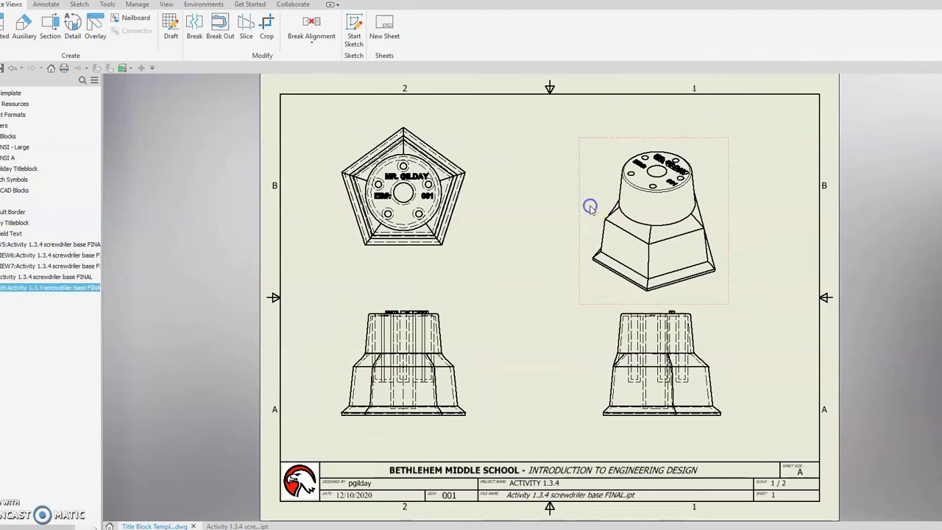
left_click(195, 238)
left_click(188, 310)
double_click(188, 311)
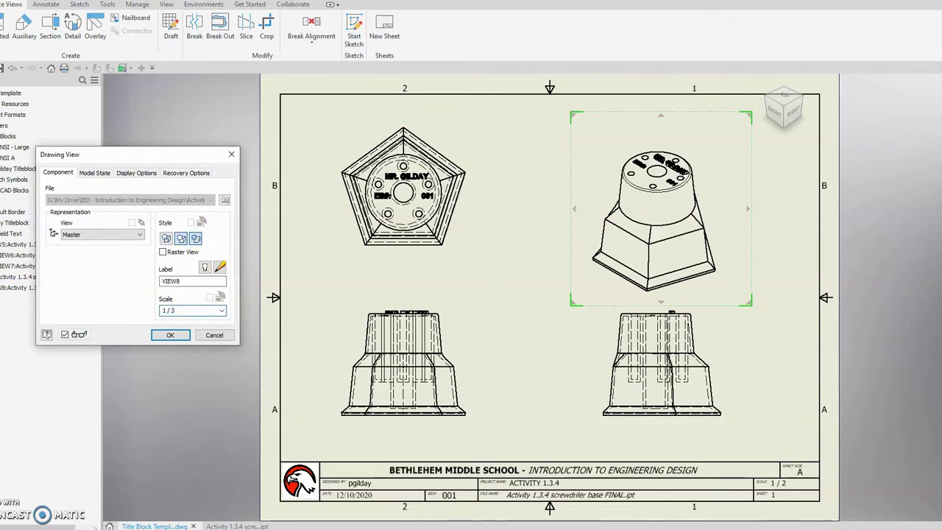
left_click(169, 335)
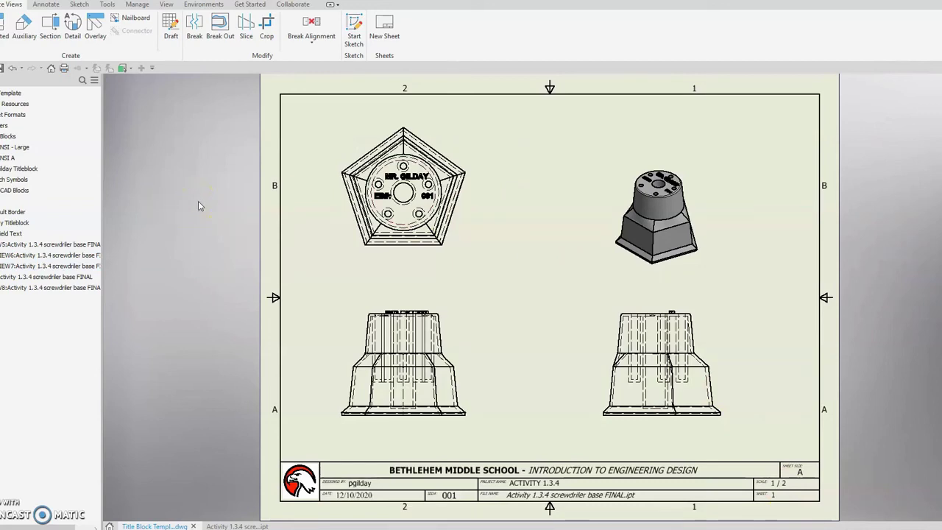
- Copy the custom title block definition from the template drawing's resources
left_click(7, 93)
left_click(14, 169)
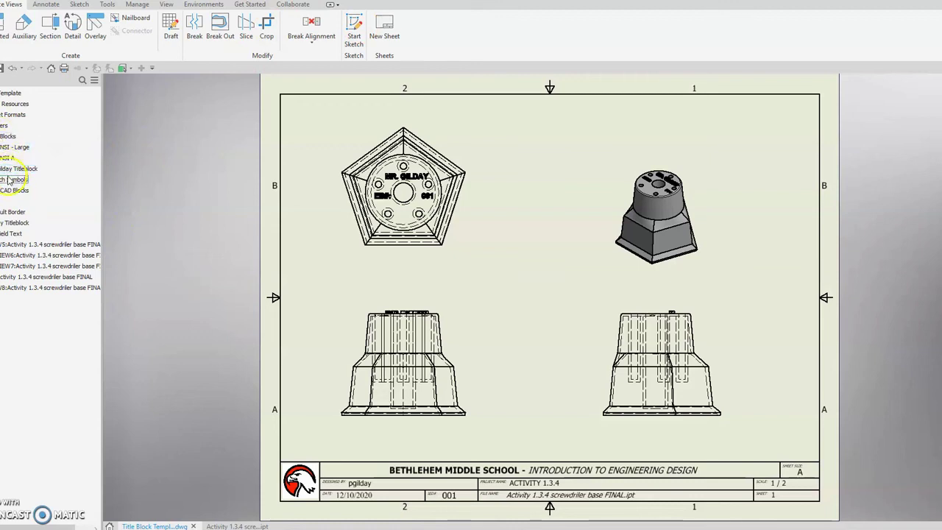
left_click(8, 171)
right_click(8, 172)
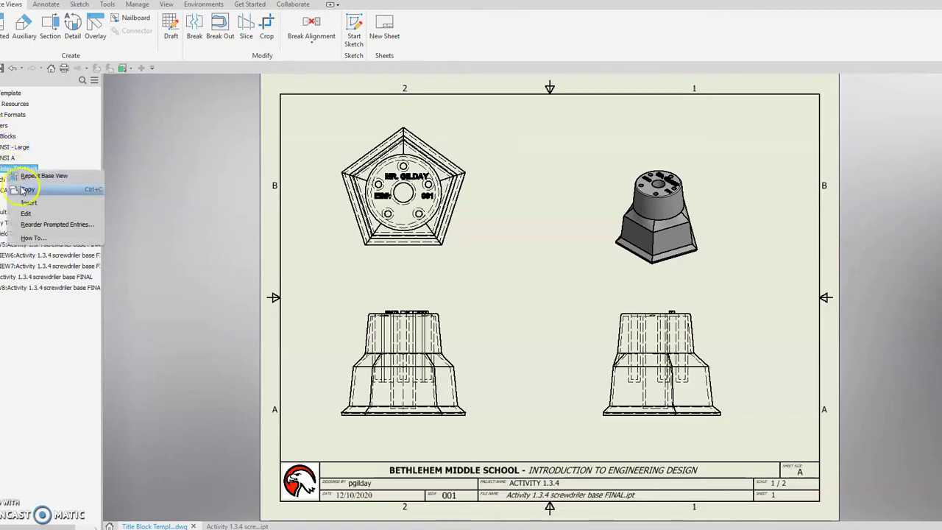
left_click(22, 188)
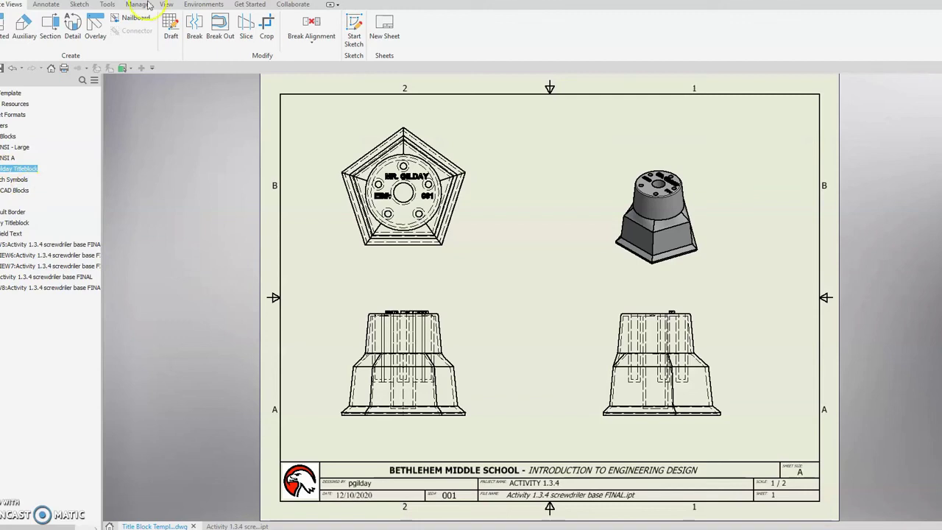
- Create a new drawing and delete the default ANSI - Large title block from its sheet
left_click(52, 67)
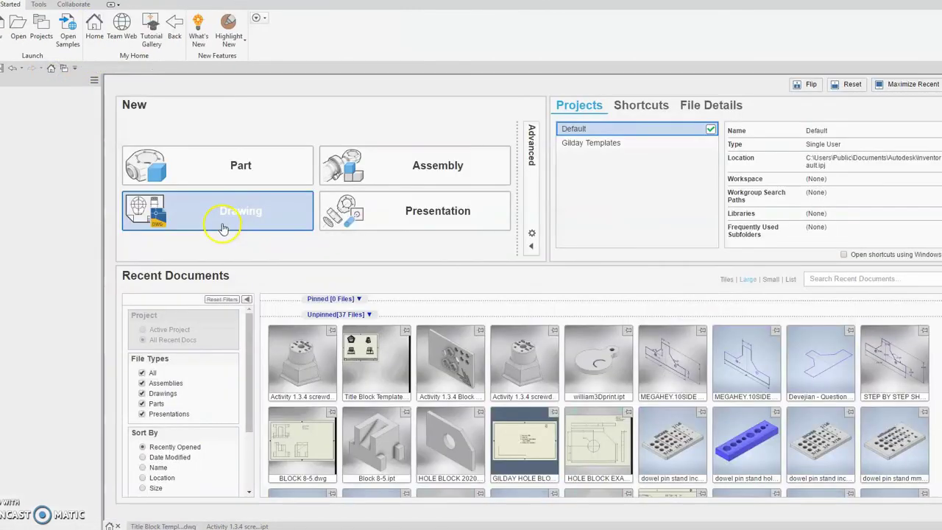
left_click(222, 228)
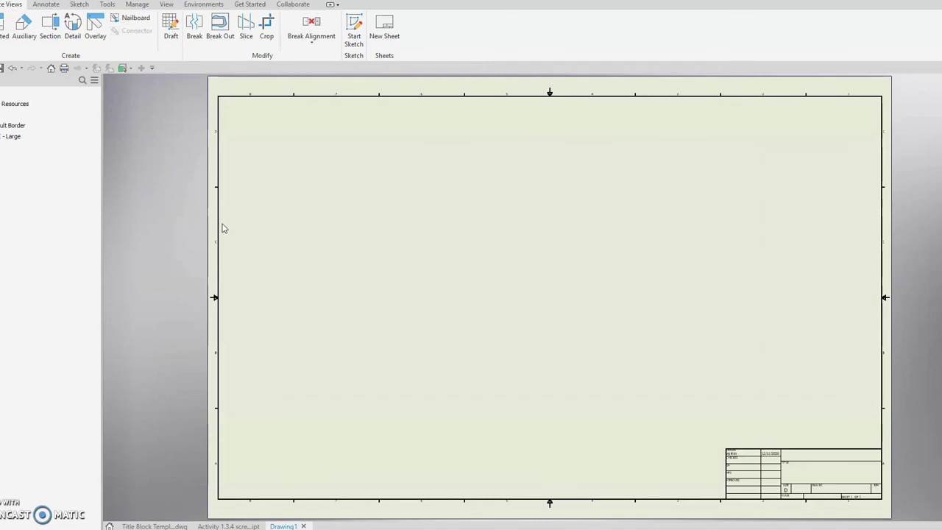
left_click(4, 139)
right_click(3, 143)
left_click(11, 156)
- Paste the copied custom title block into the Title Blocks resources of the new drawing
left_click(0, 104)
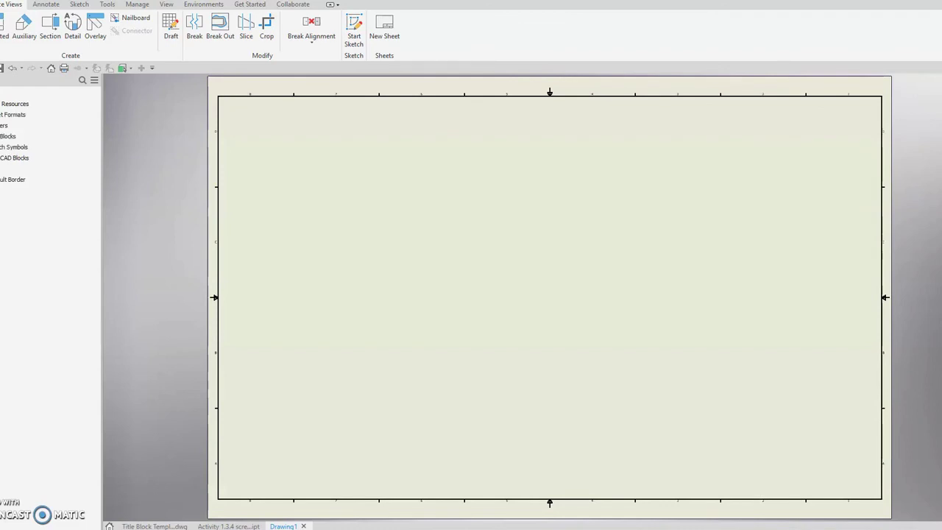
right_click(5, 138)
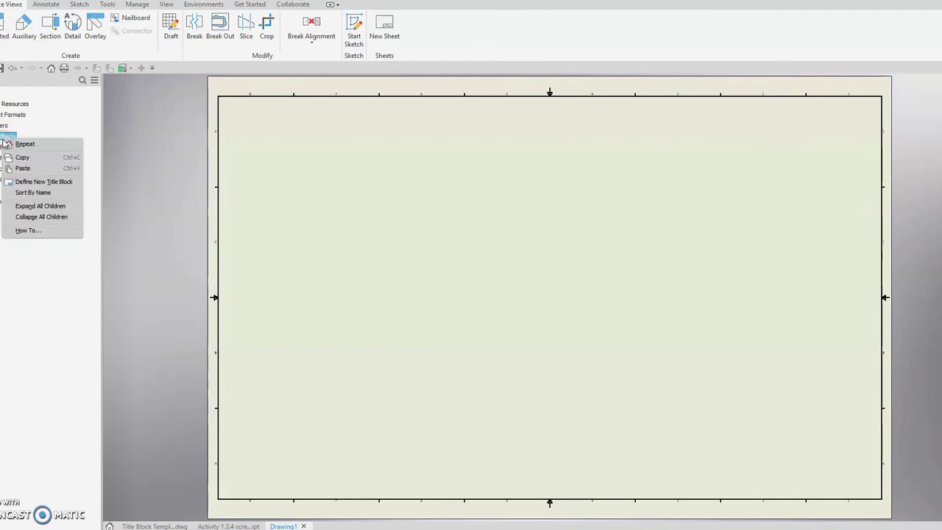
left_click(23, 168)
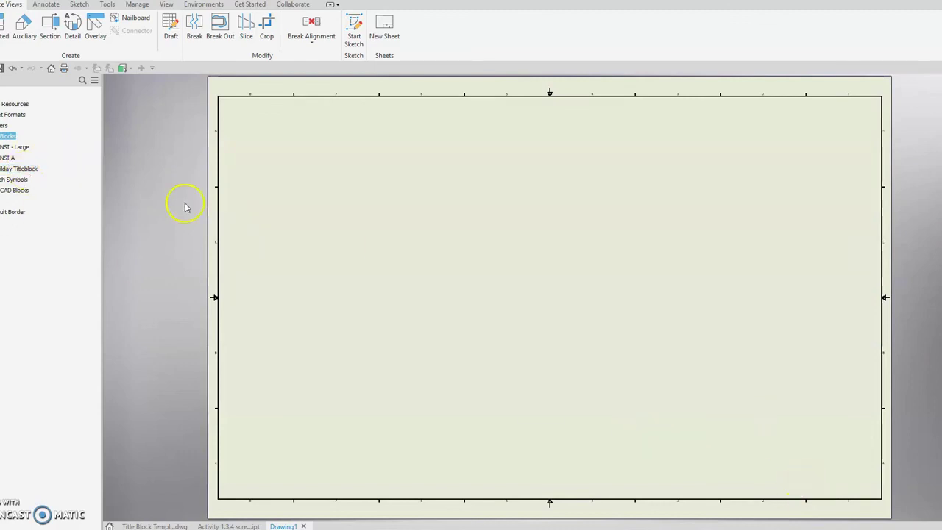
- Change the new drawing's sheet size to A
right_click(1, 201)
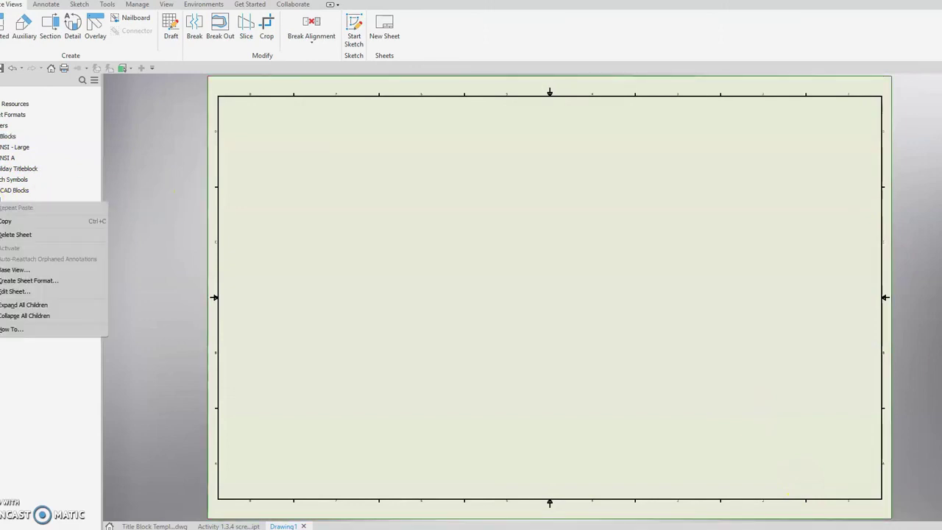
left_click(5, 293)
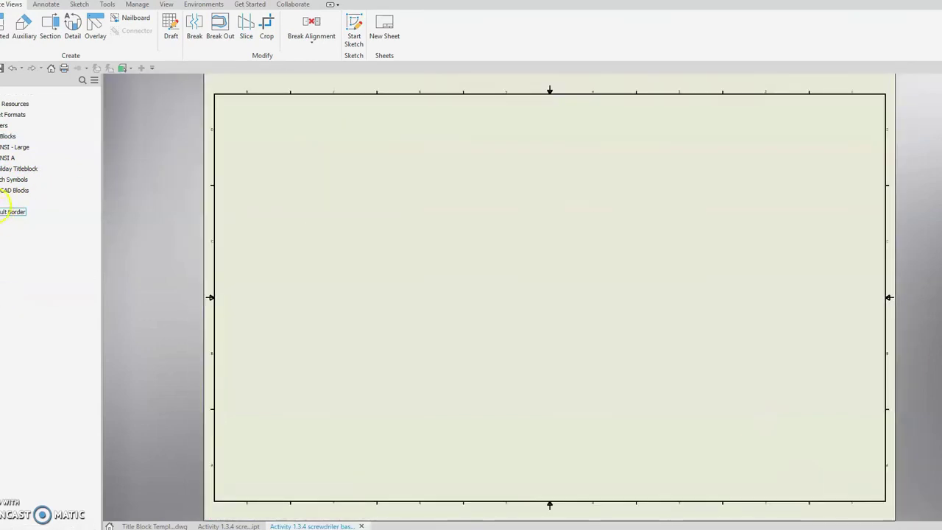
right_click(9, 201)
left_click(12, 291)
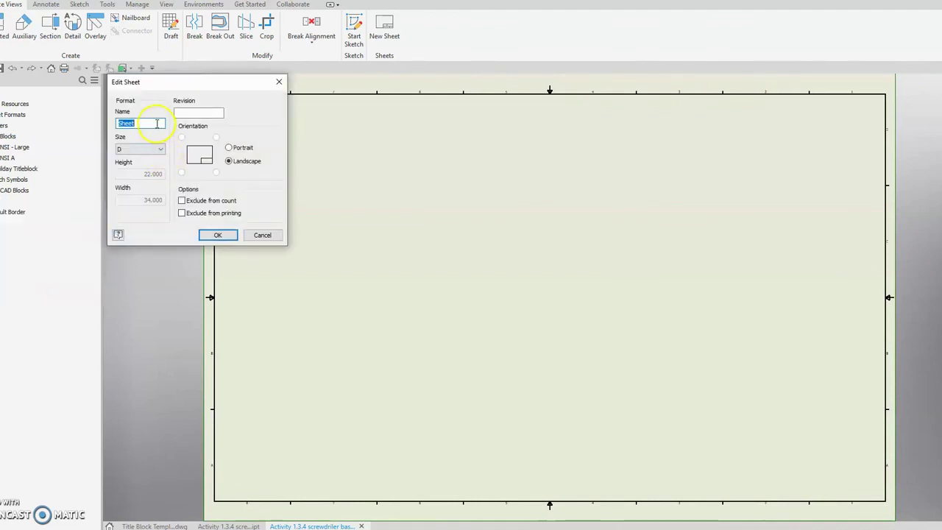
left_click(161, 149)
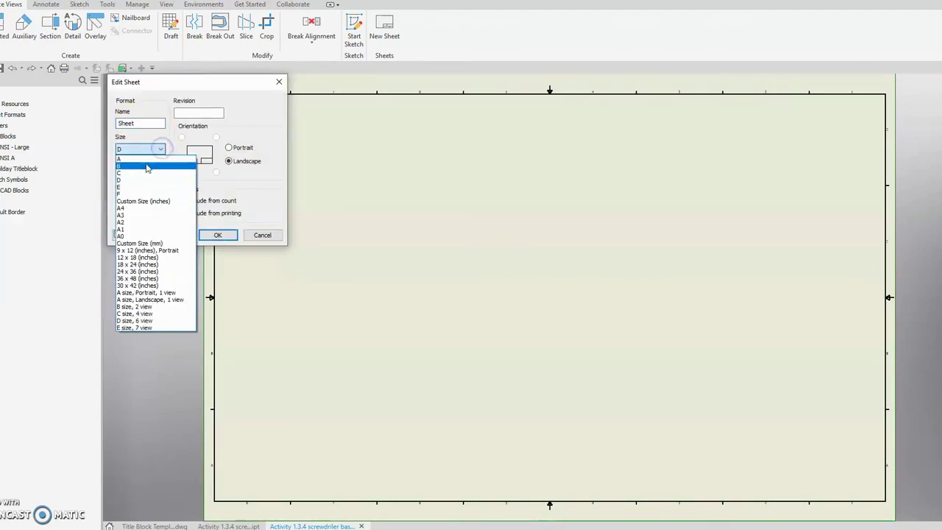
left_click(141, 159)
left_click(212, 242)
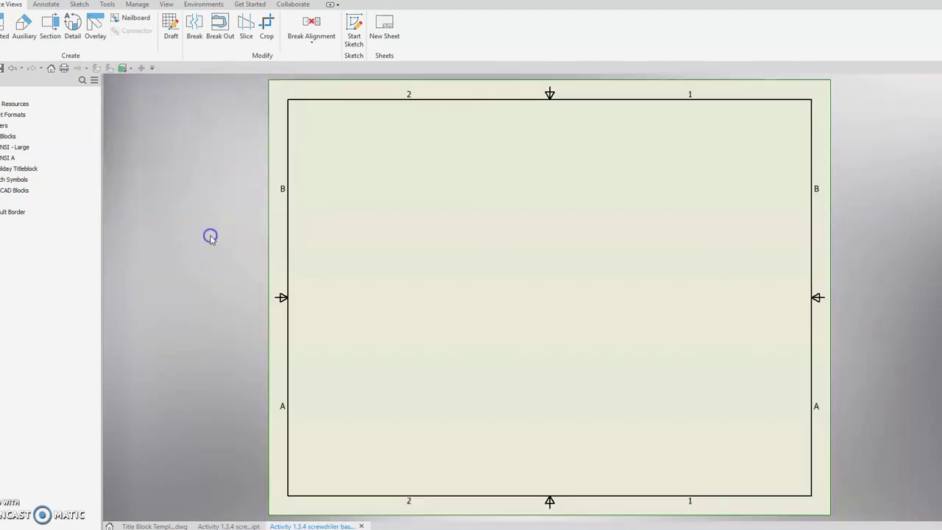
- Insert the pasted custom title block on the new sheet, entering ACTIVITY 1.3.4 as PROJECT NAME: and 001 as IED#:
right_click(20, 170)
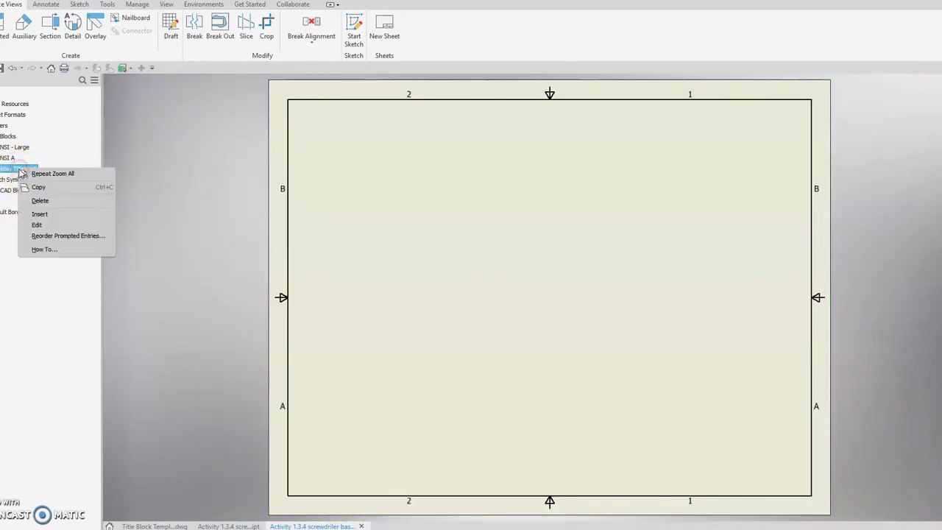
left_click(37, 213)
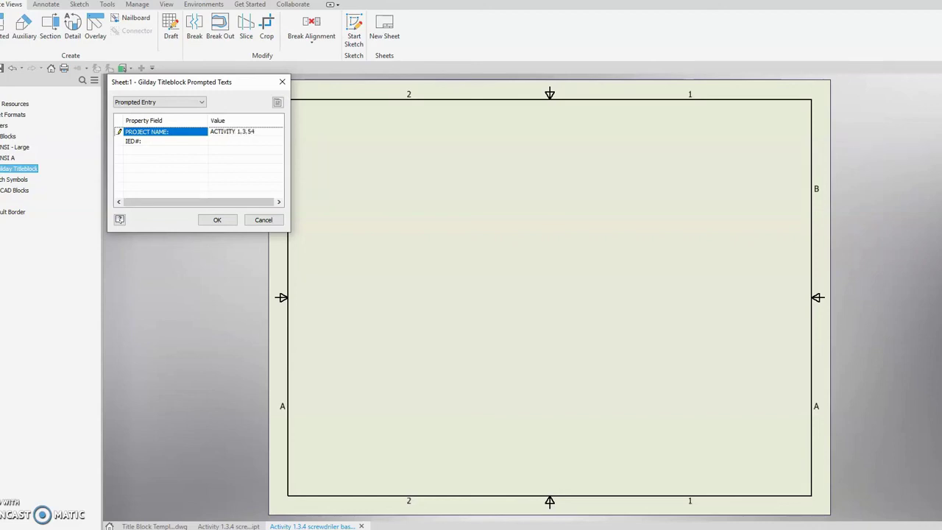
left_click(220, 141)
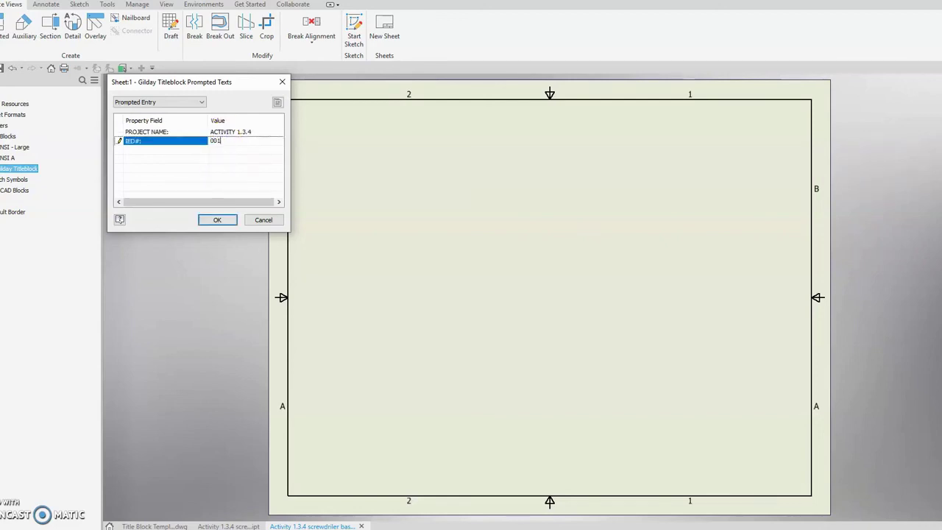
left_click(217, 219)
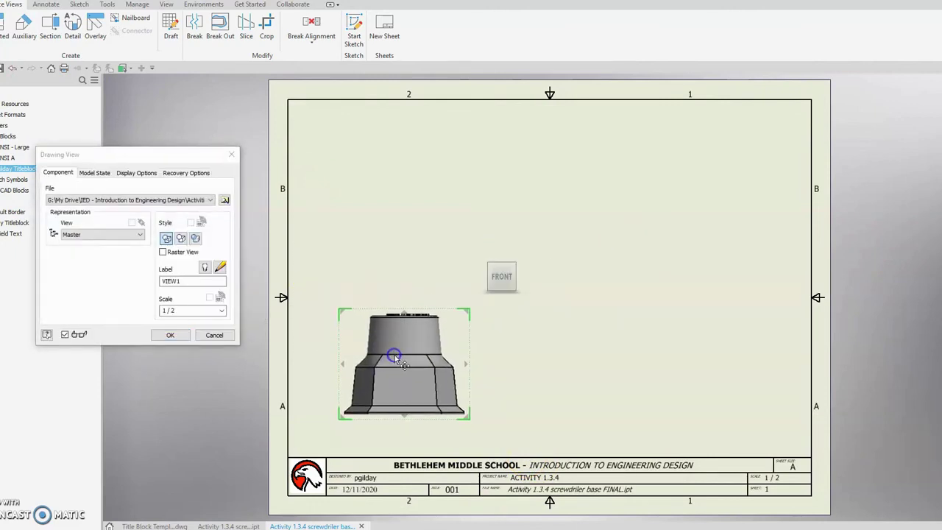
- Project top, right-side and isometric views from the 1/2 scale front view on the new drawing's A-size sheet
left_click(399, 189)
left_click(668, 366)
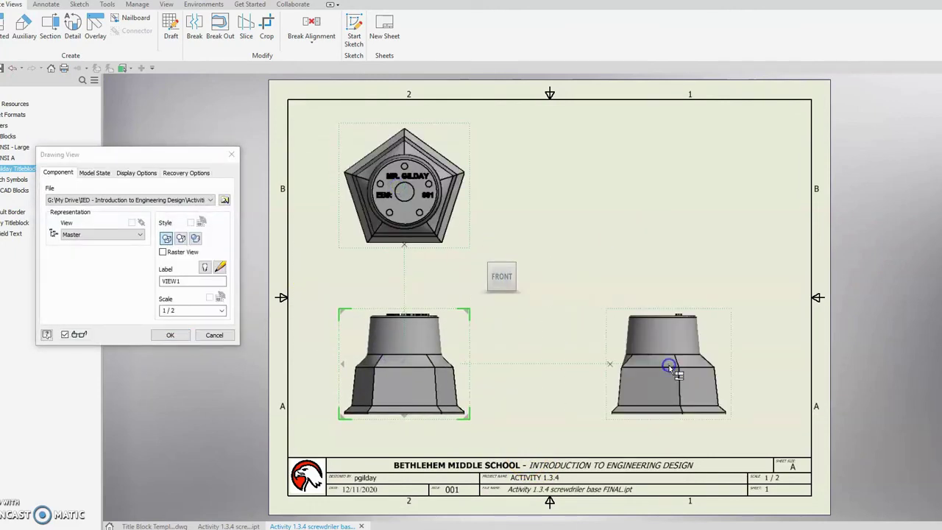
left_click(664, 189)
left_click(166, 336)
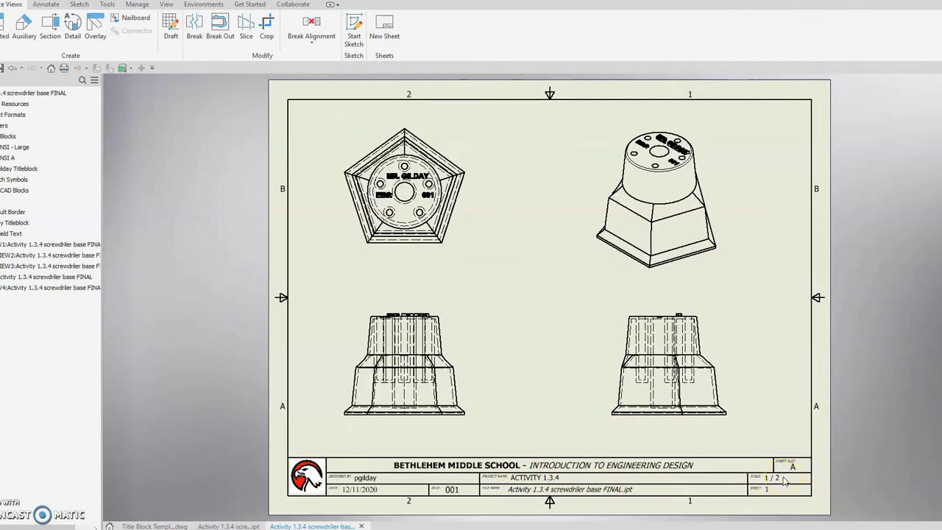
- Review the copy option for the custom title block in the template drawing and return to the new drawing
left_click(154, 526)
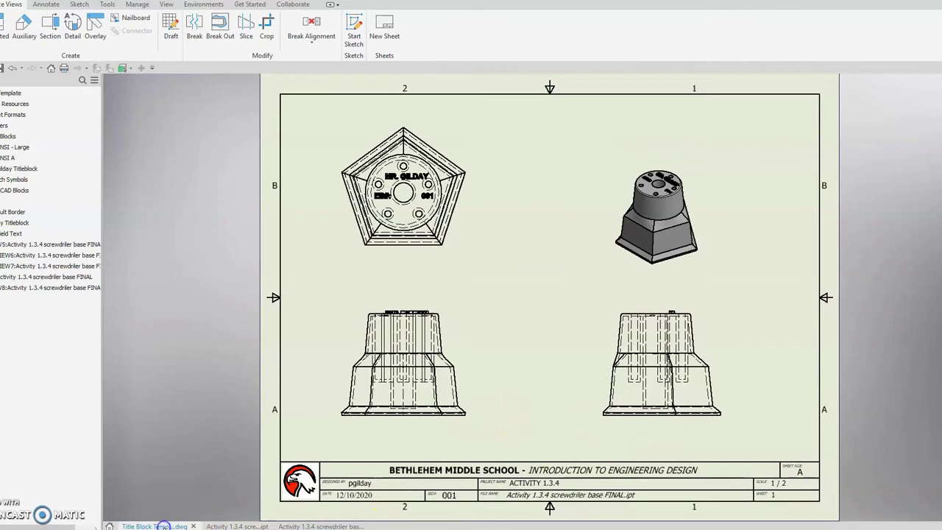
left_click(6, 169)
right_click(6, 171)
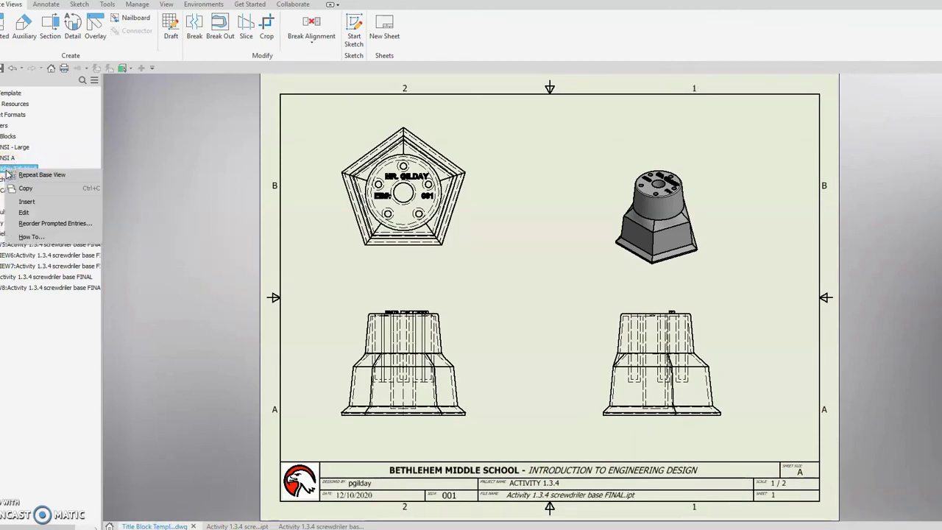
left_click(135, 187)
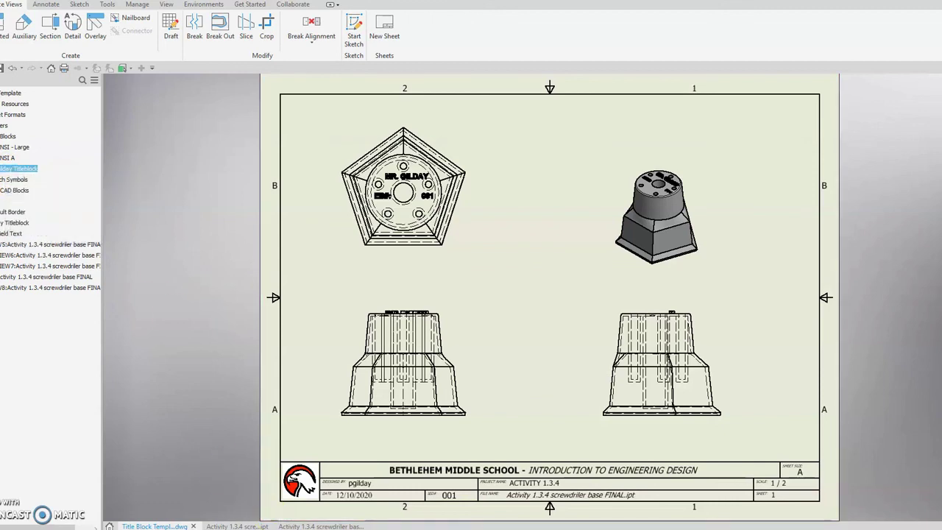
left_click(293, 526)
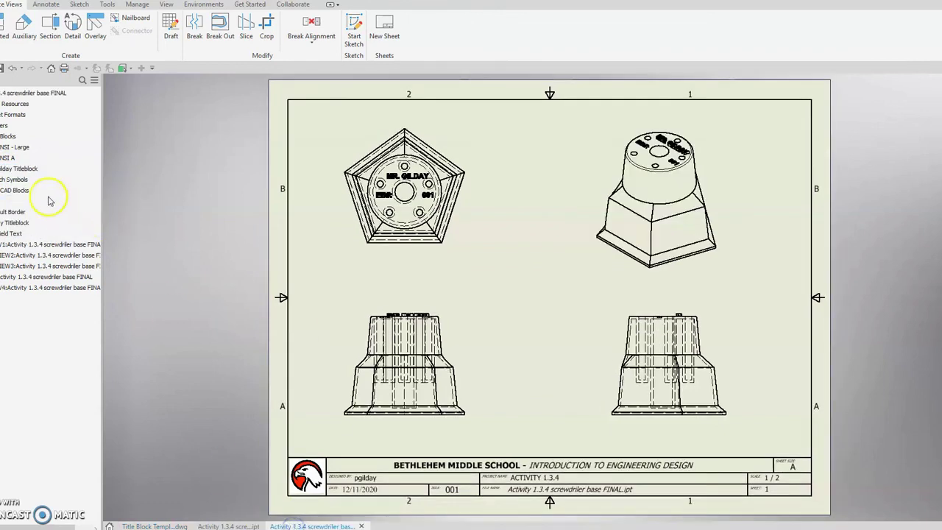